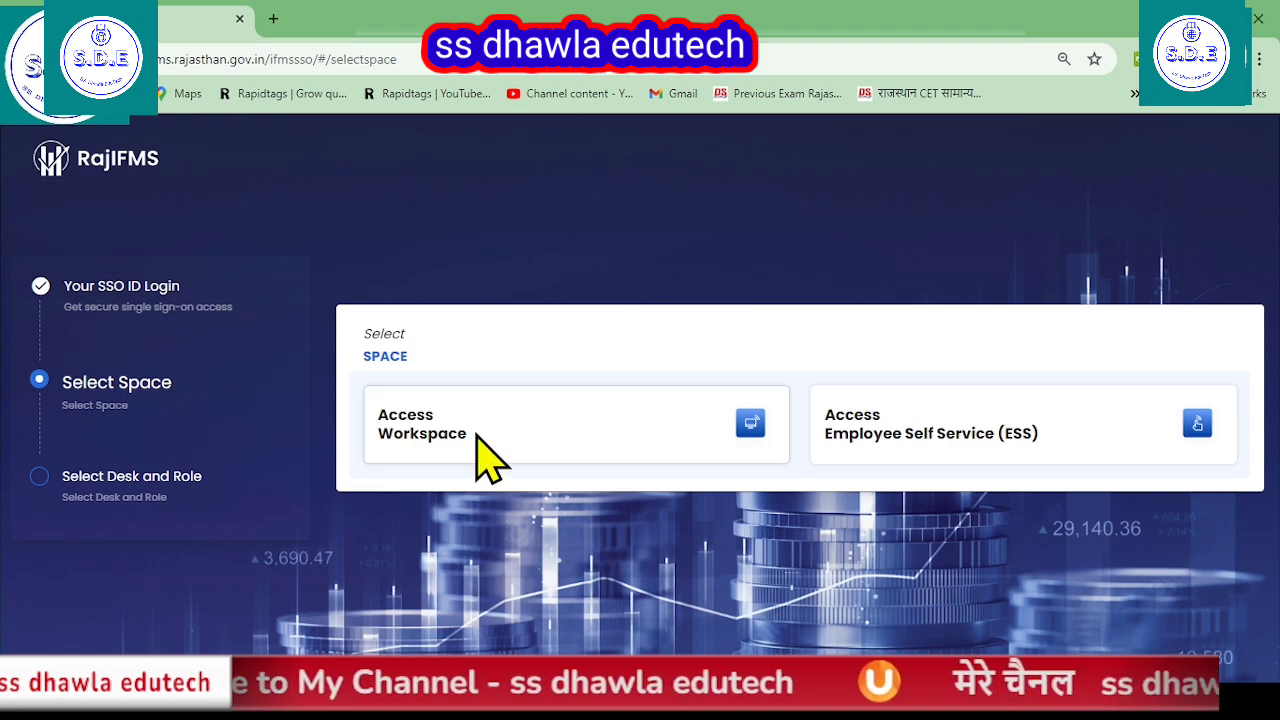
- Access the workspace on Desk 2 with the DDO role and open the Employee Management module of the Disbursement Engine
left_click(478, 436)
scroll(665, 490, "down", 2)
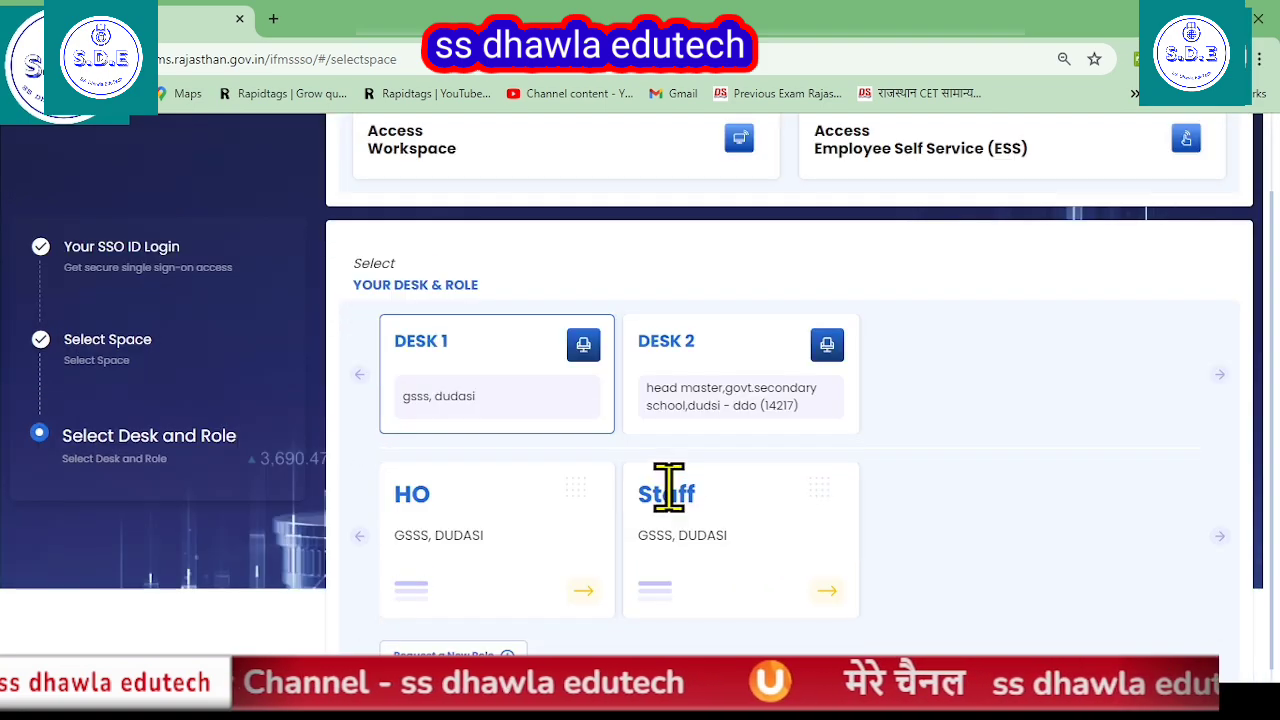
left_click(685, 385)
left_click(440, 558)
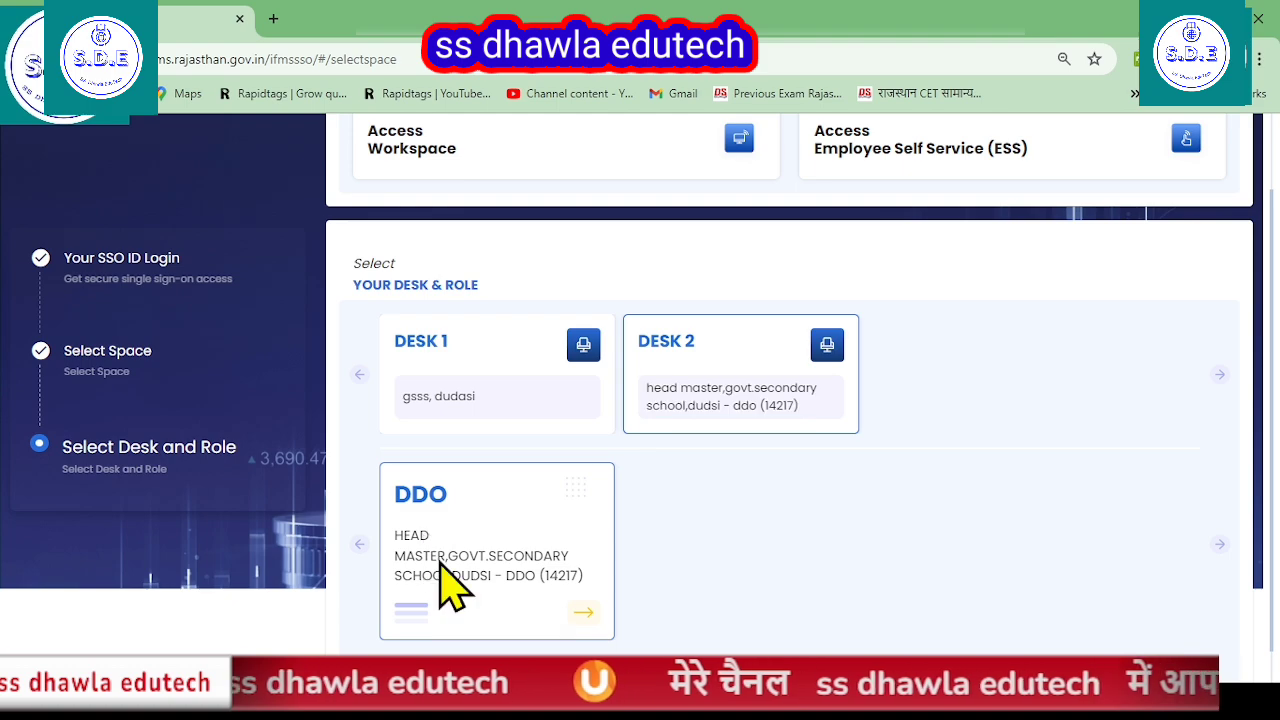
scroll(443, 585, "down", 1)
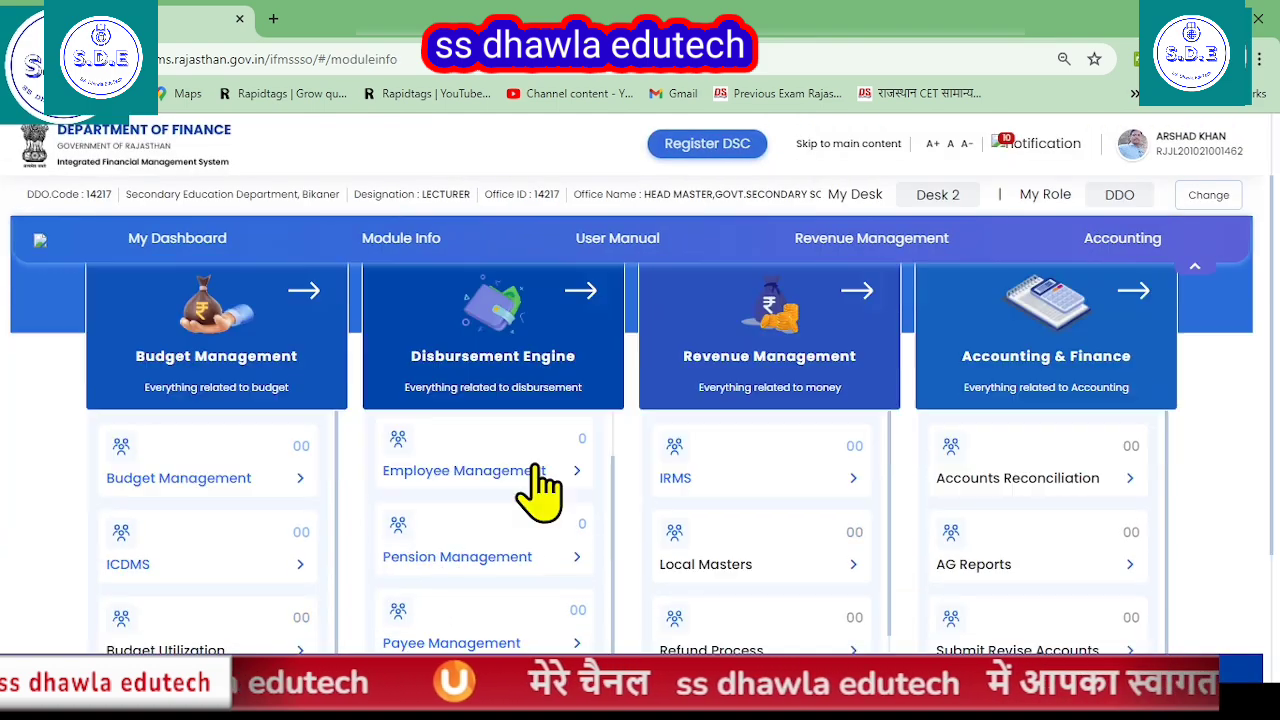
left_click(466, 480)
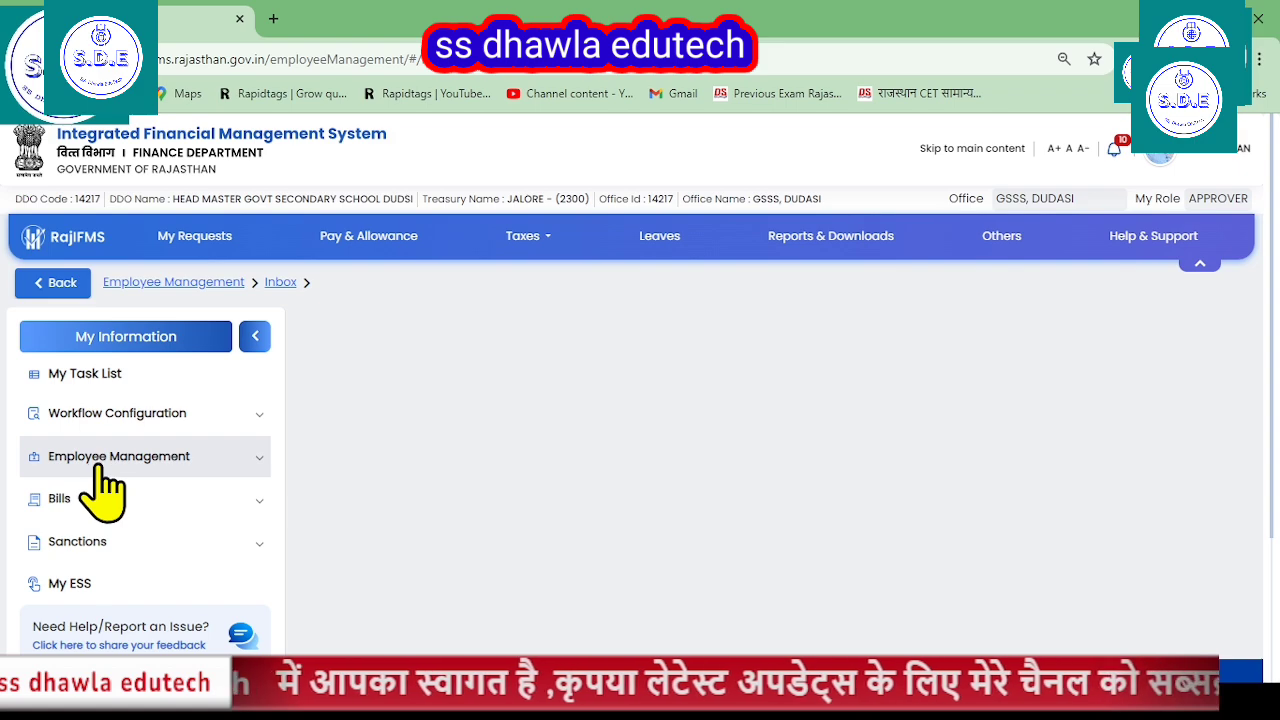
- Open the Salary Increment page from the Employee Modification section of Employee Management
left_click(97, 462)
scroll(180, 440, "down", 1)
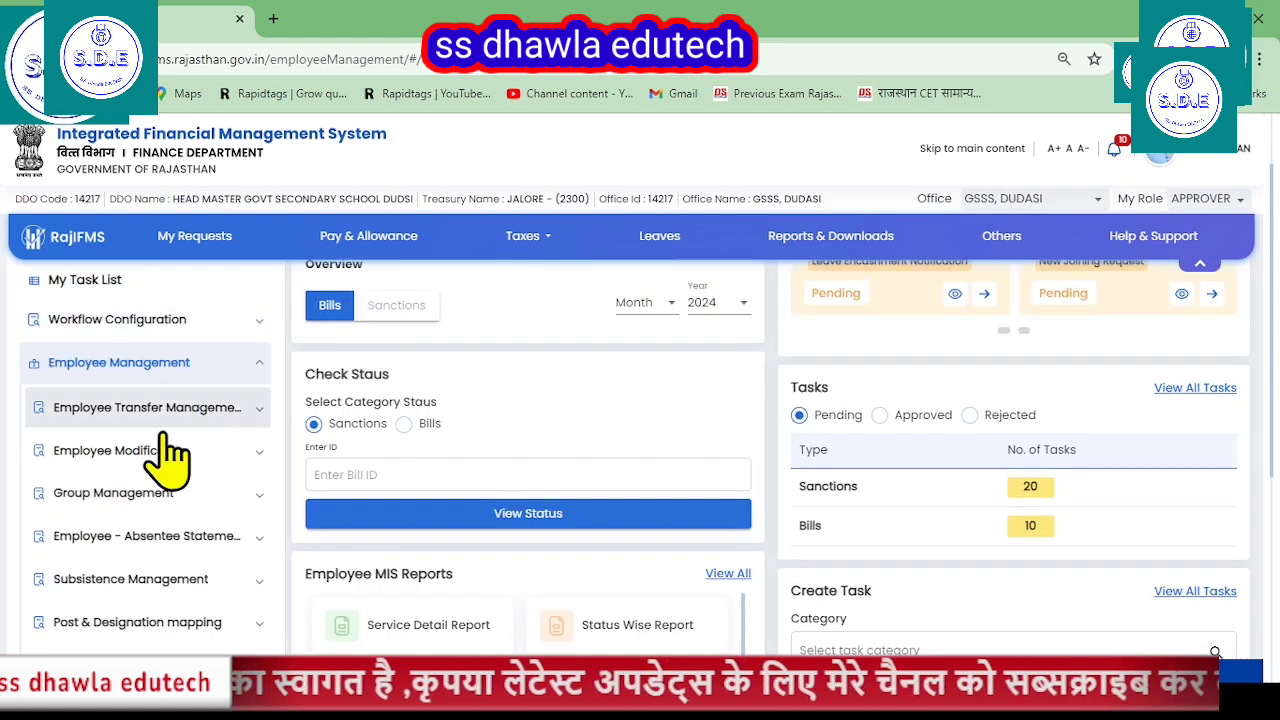
left_click(124, 377)
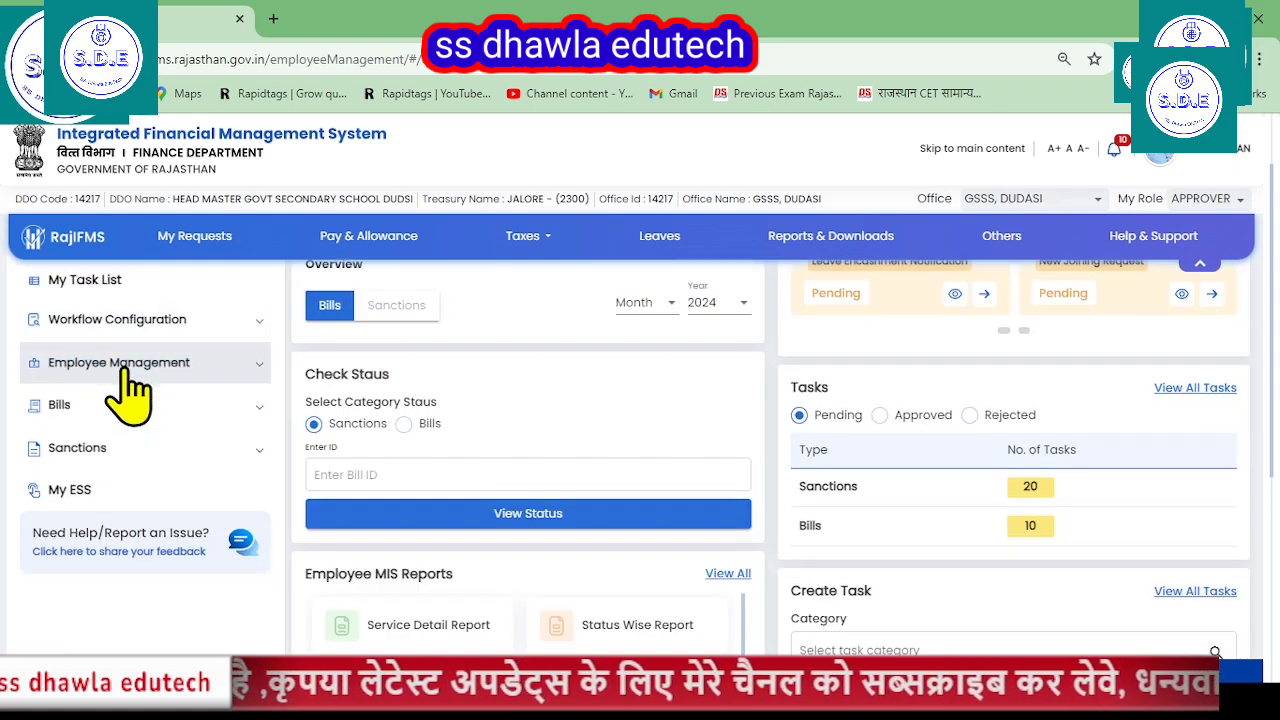
left_click(125, 372)
scroll(133, 405, "down", 1)
scroll(143, 530, "down", 1)
left_click(142, 522)
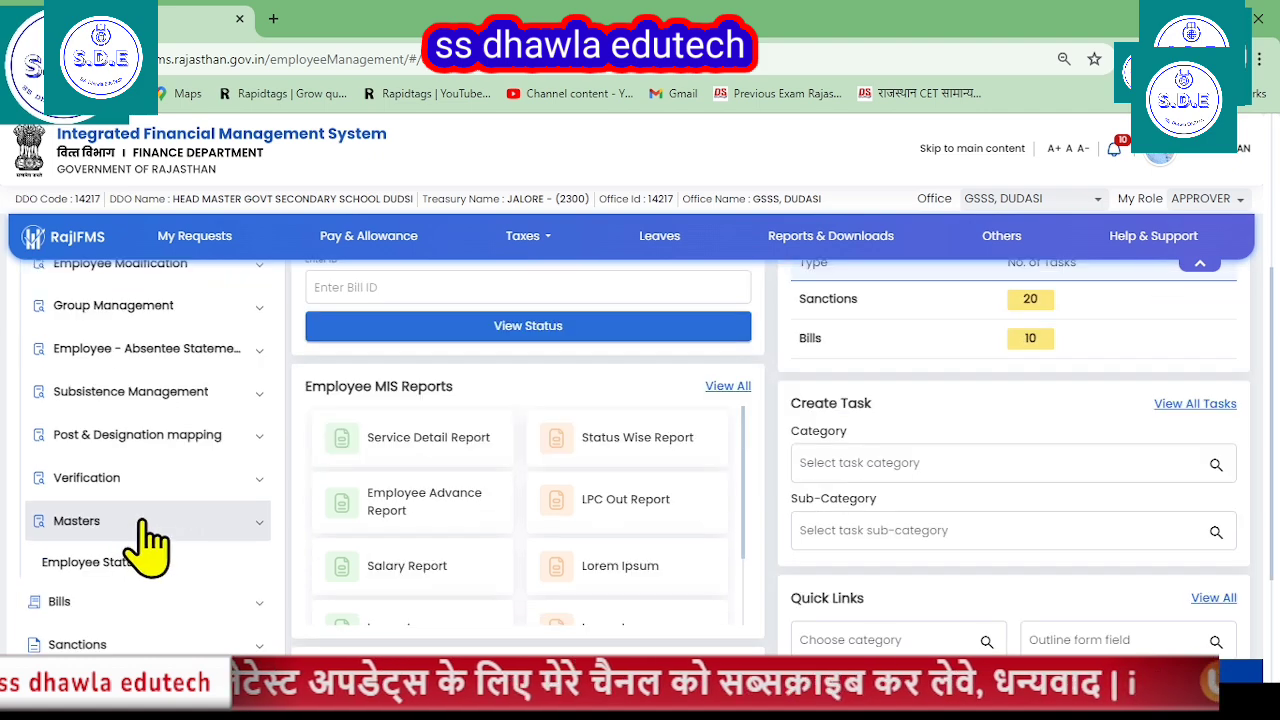
scroll(130, 400, "up", 1)
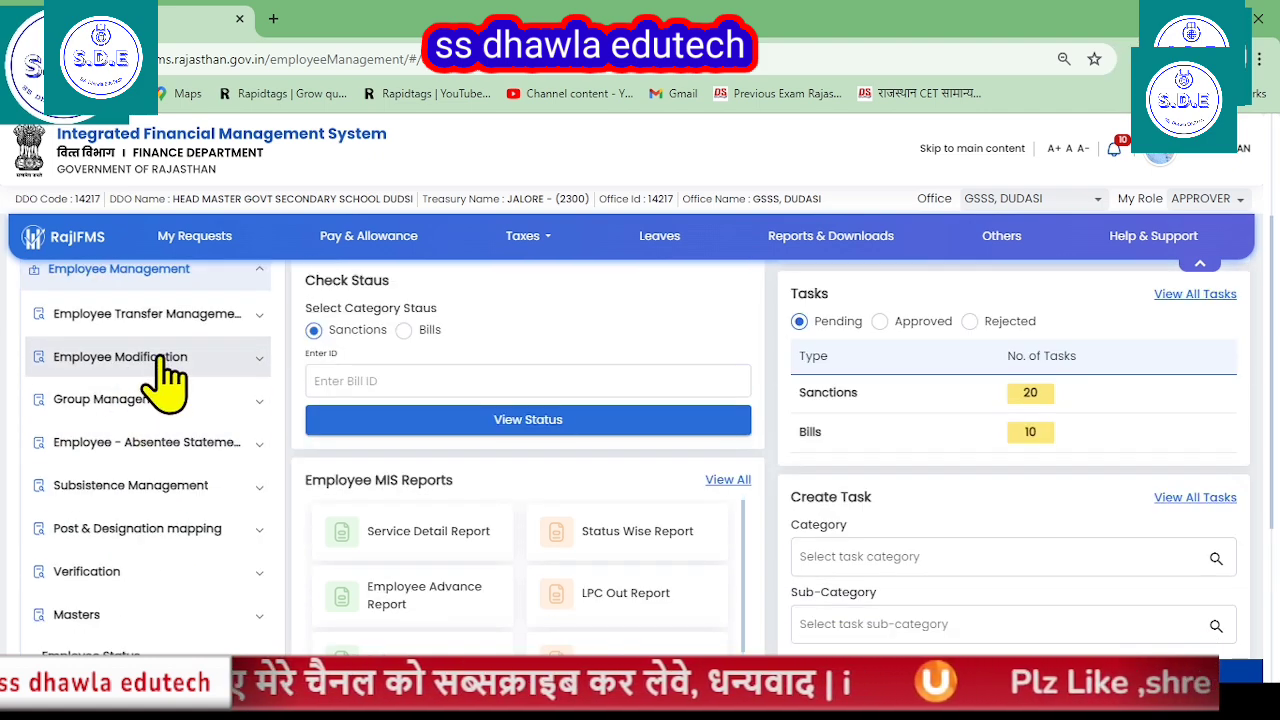
left_click(163, 370)
scroll(121, 520, "down", 1)
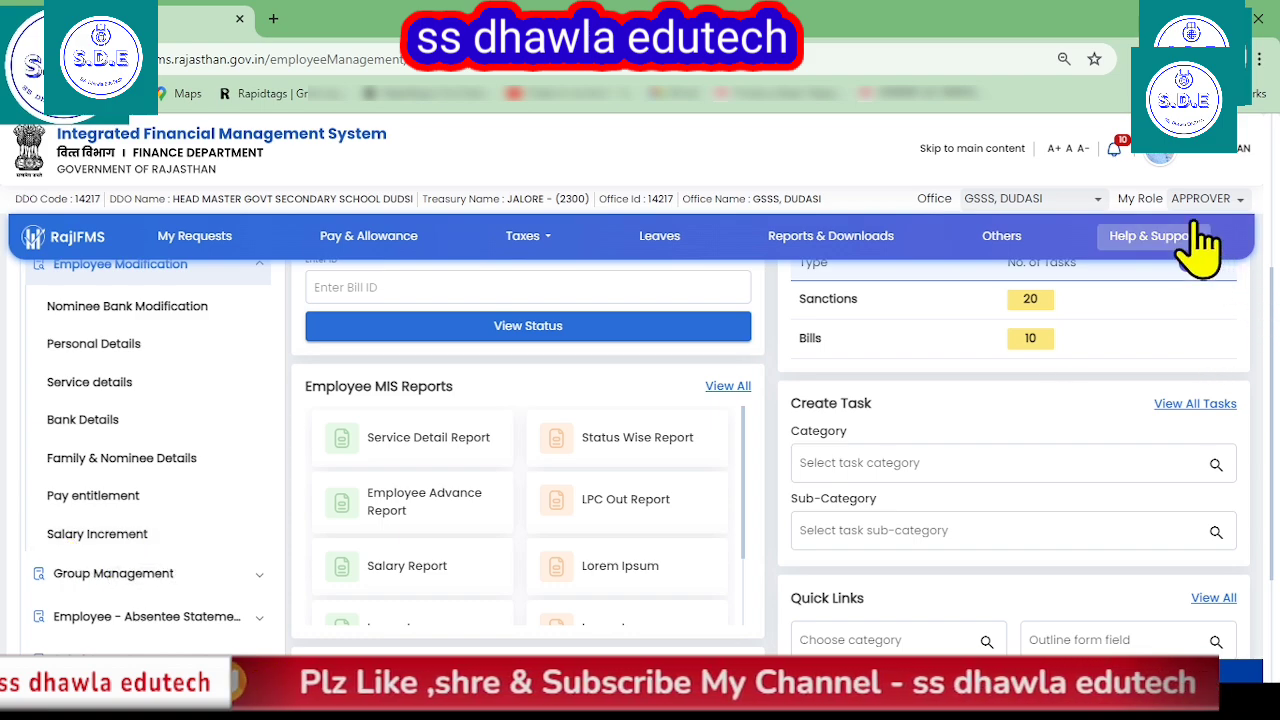
left_click(90, 542)
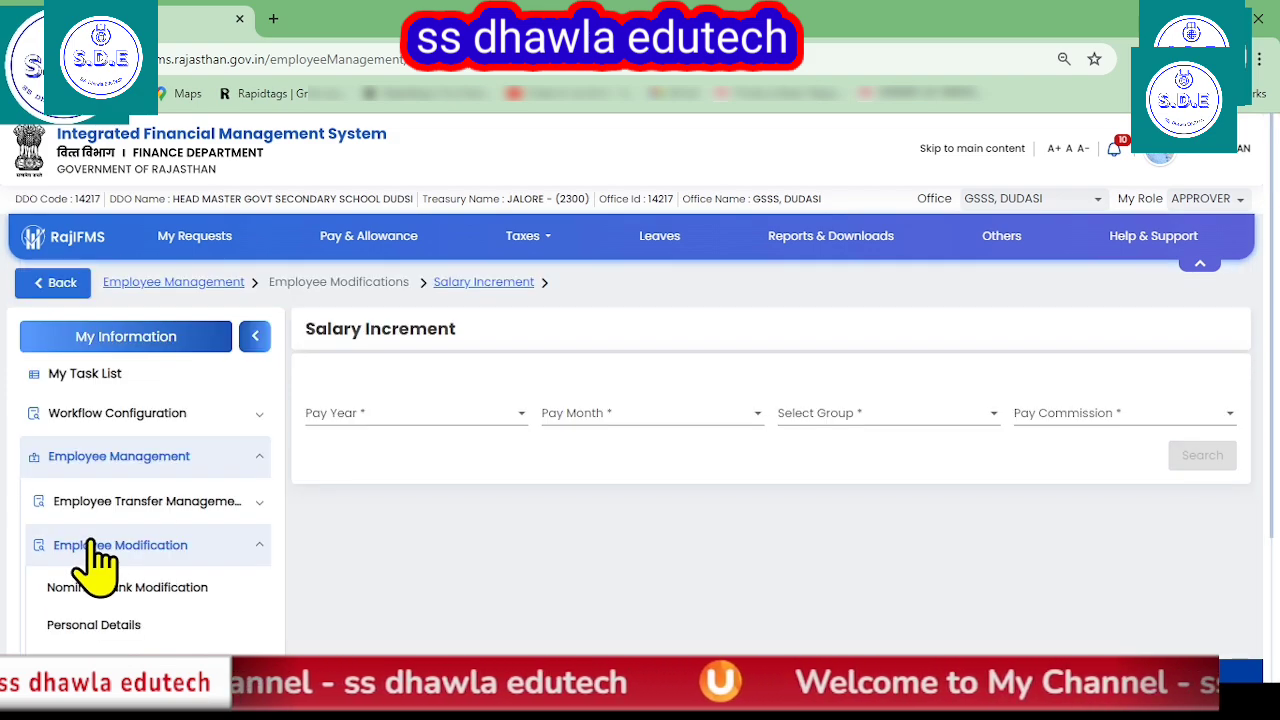
- Search for employees due a salary increment with pay year 2024, pay month July (2024), group peeo 113 and Seventh pay commission
left_click(425, 418)
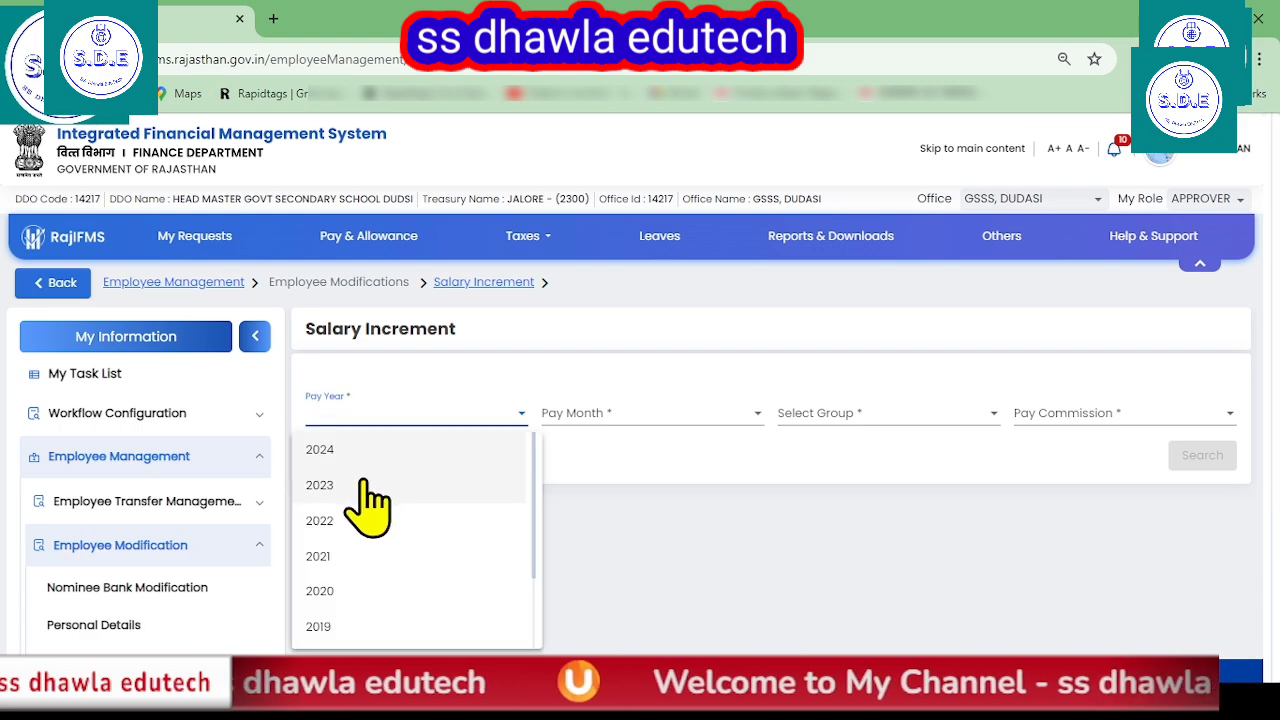
left_click(343, 452)
left_click(588, 422)
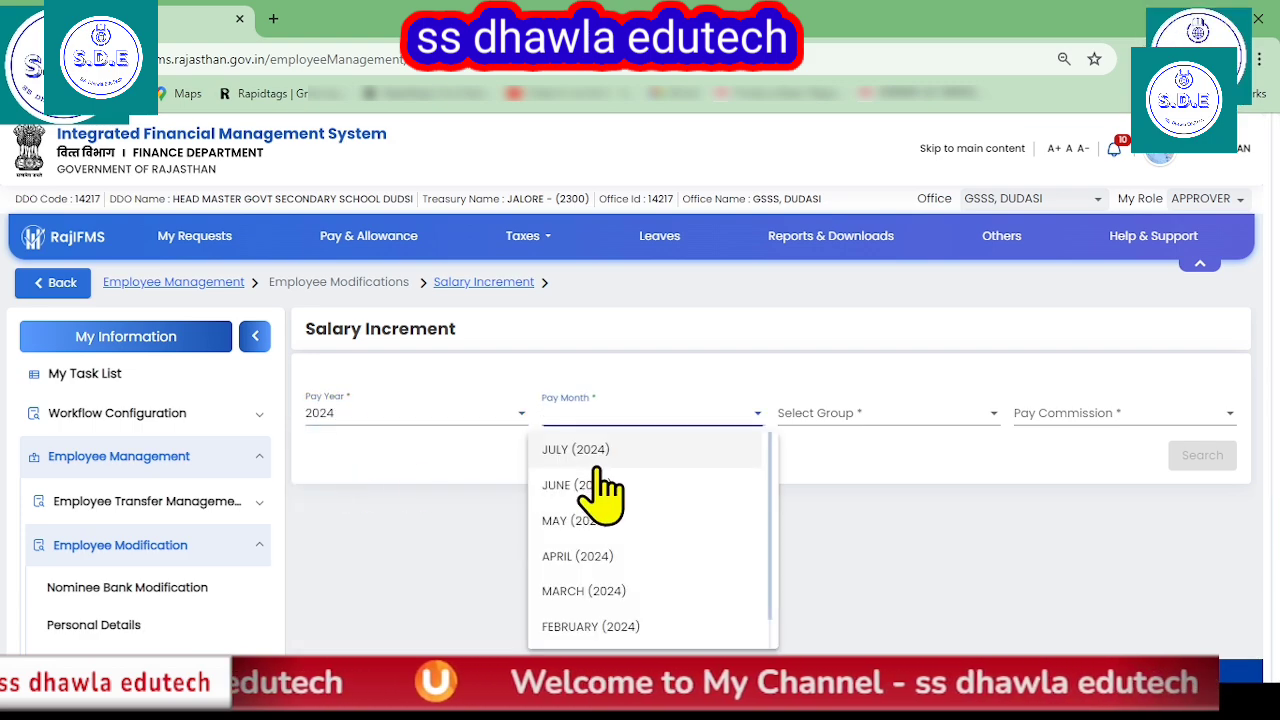
left_click(588, 450)
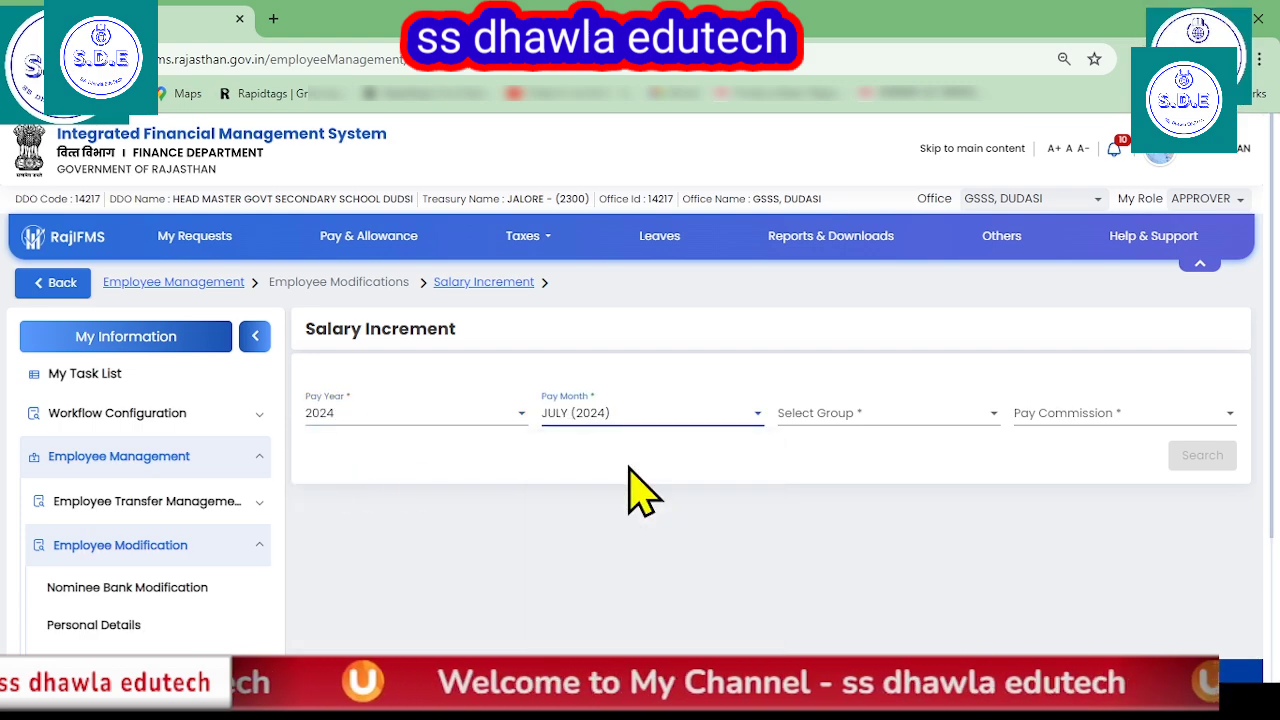
left_click(822, 428)
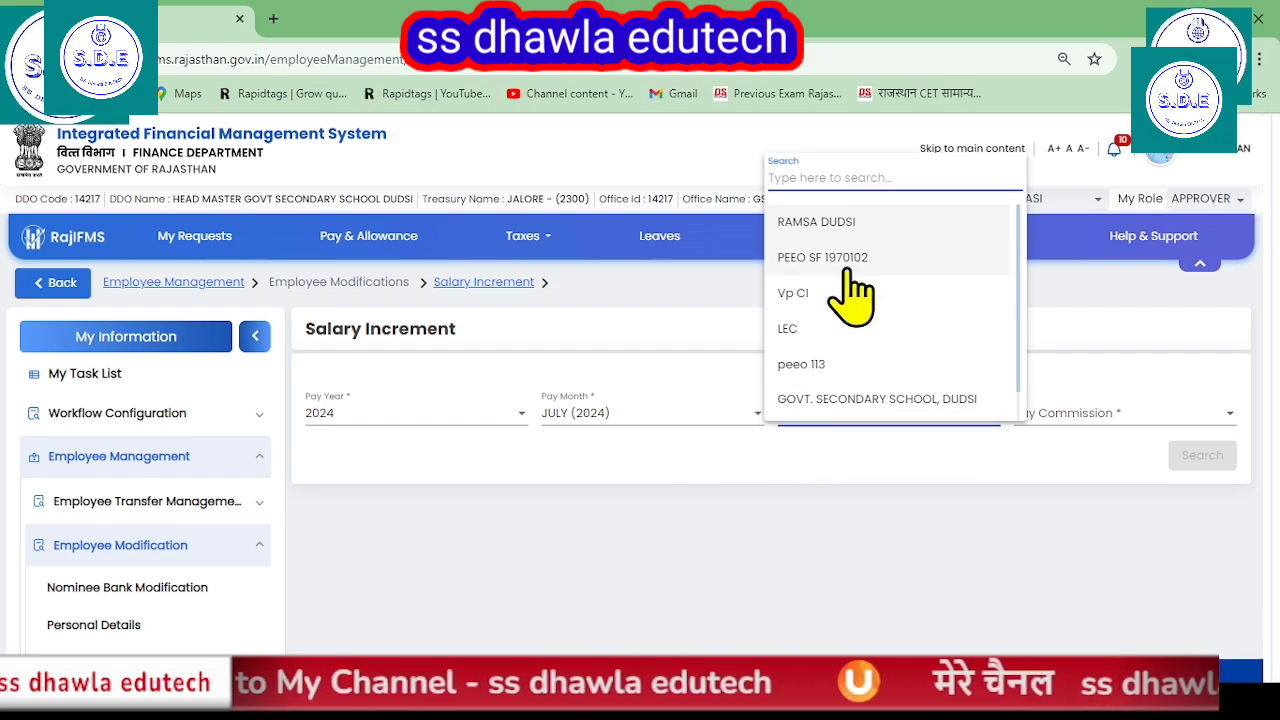
left_click(818, 372)
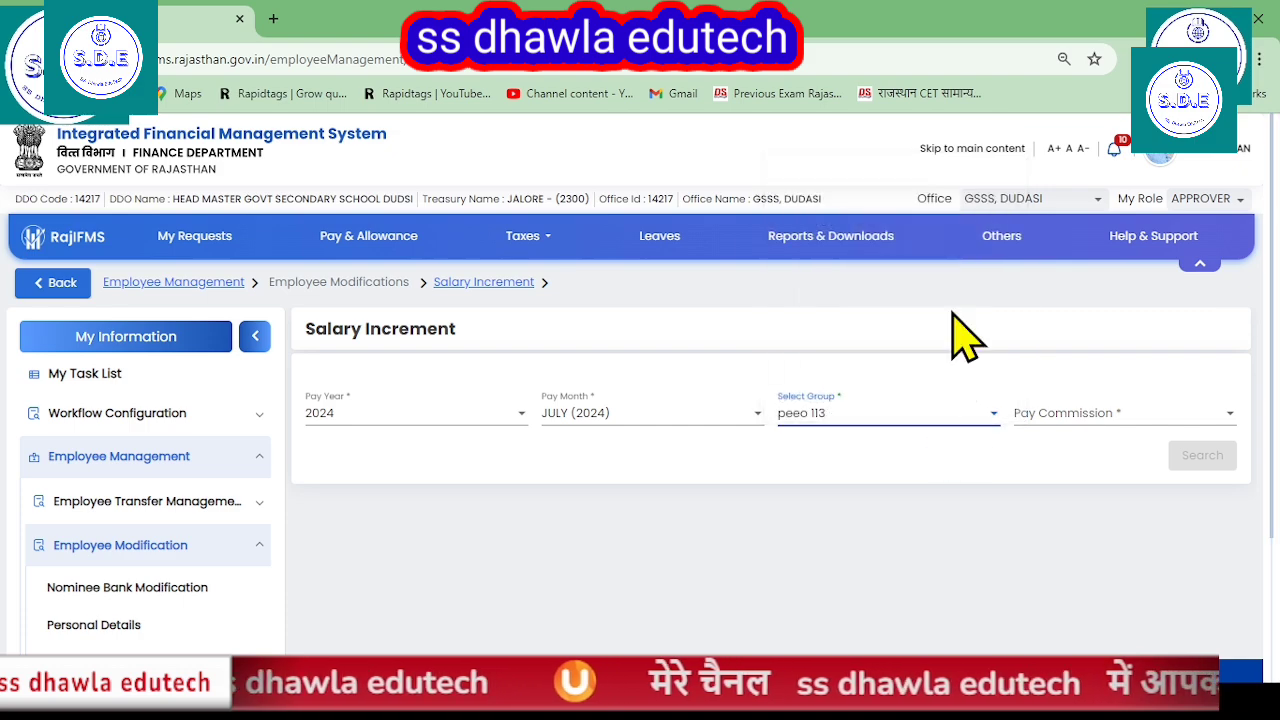
left_click(1060, 418)
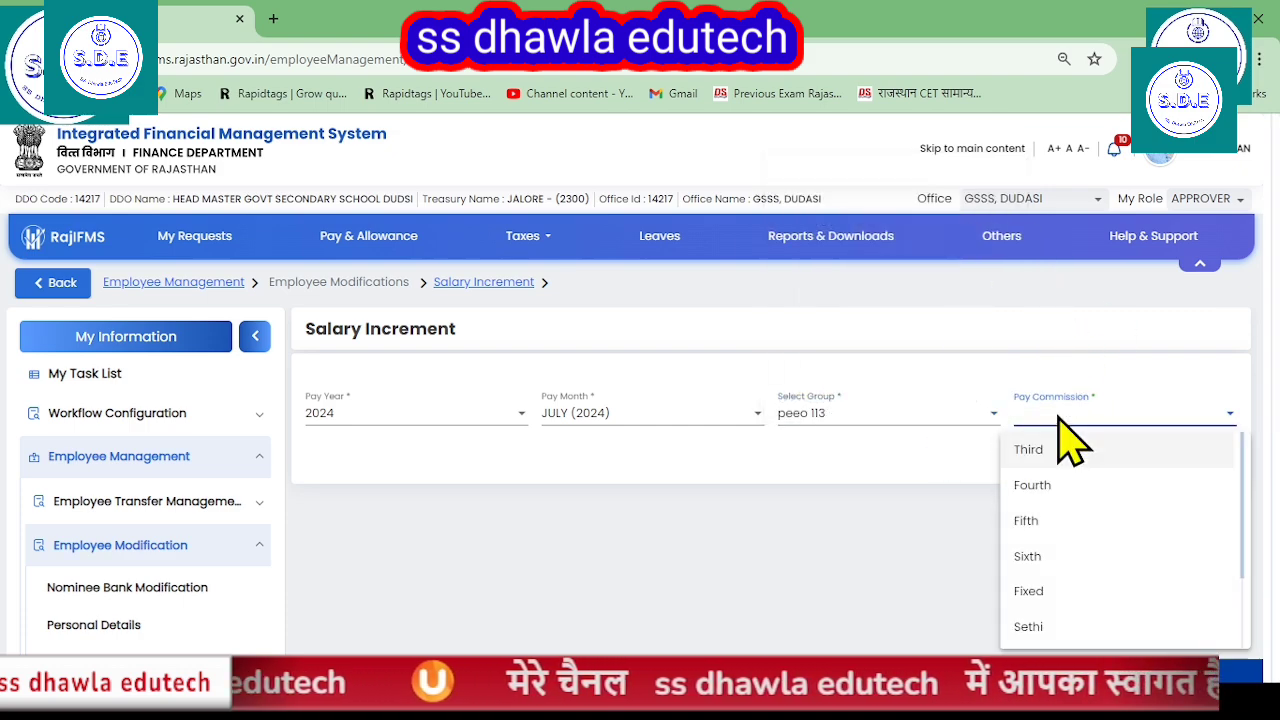
scroll(1058, 568, "down", 2)
left_click(1053, 606)
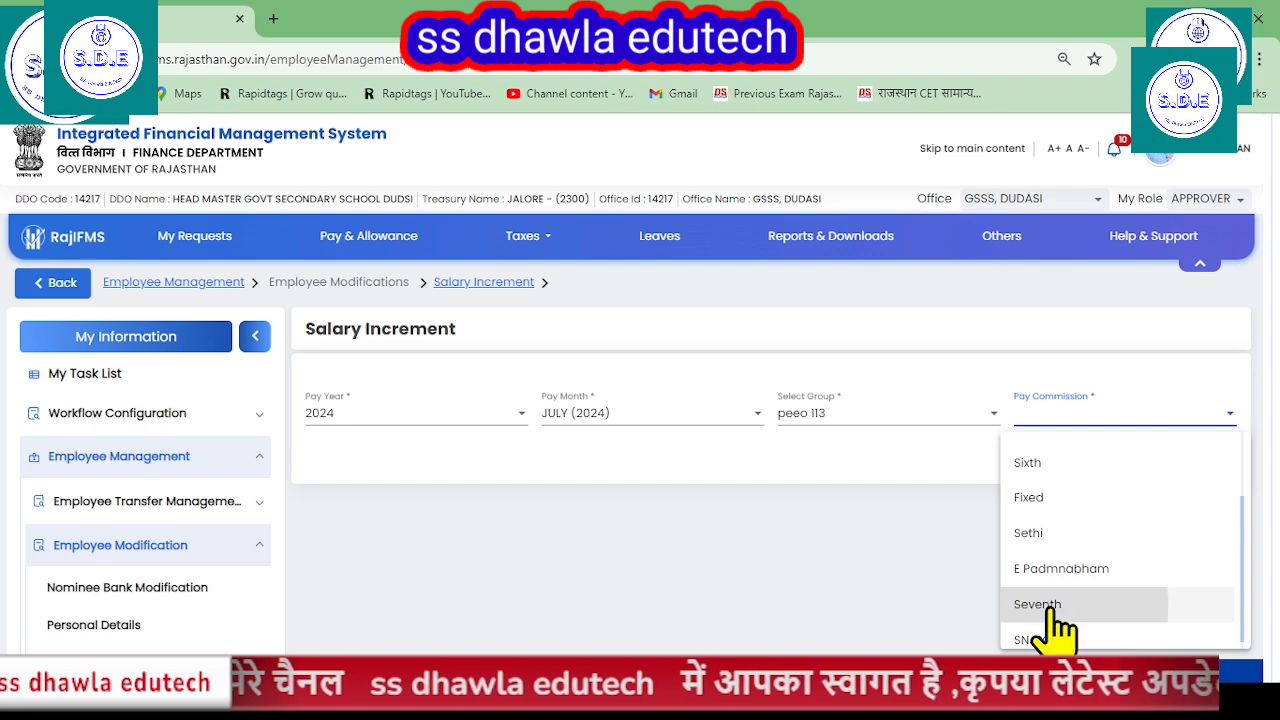
left_click(1205, 462)
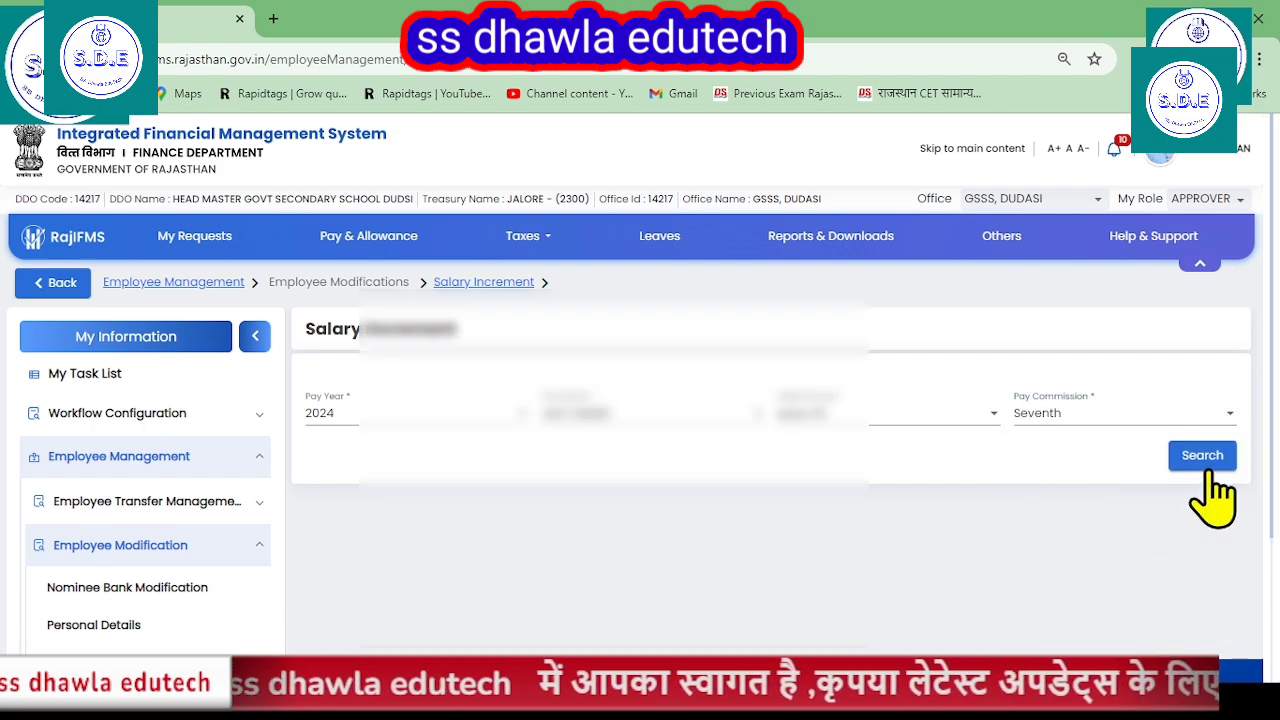
- Show 50 items per page in the increment list and review the pay entitlement of the first employee
scroll(1213, 490, "down", 3)
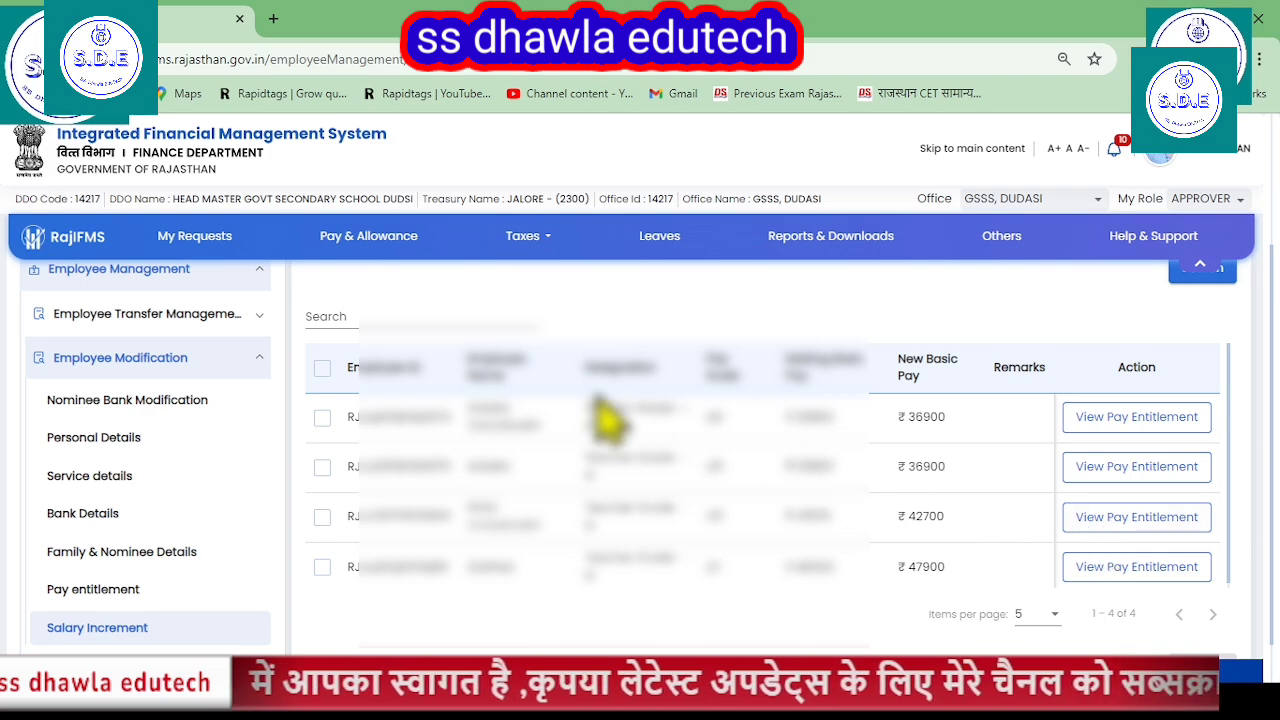
left_click(1030, 622)
left_click(1020, 574)
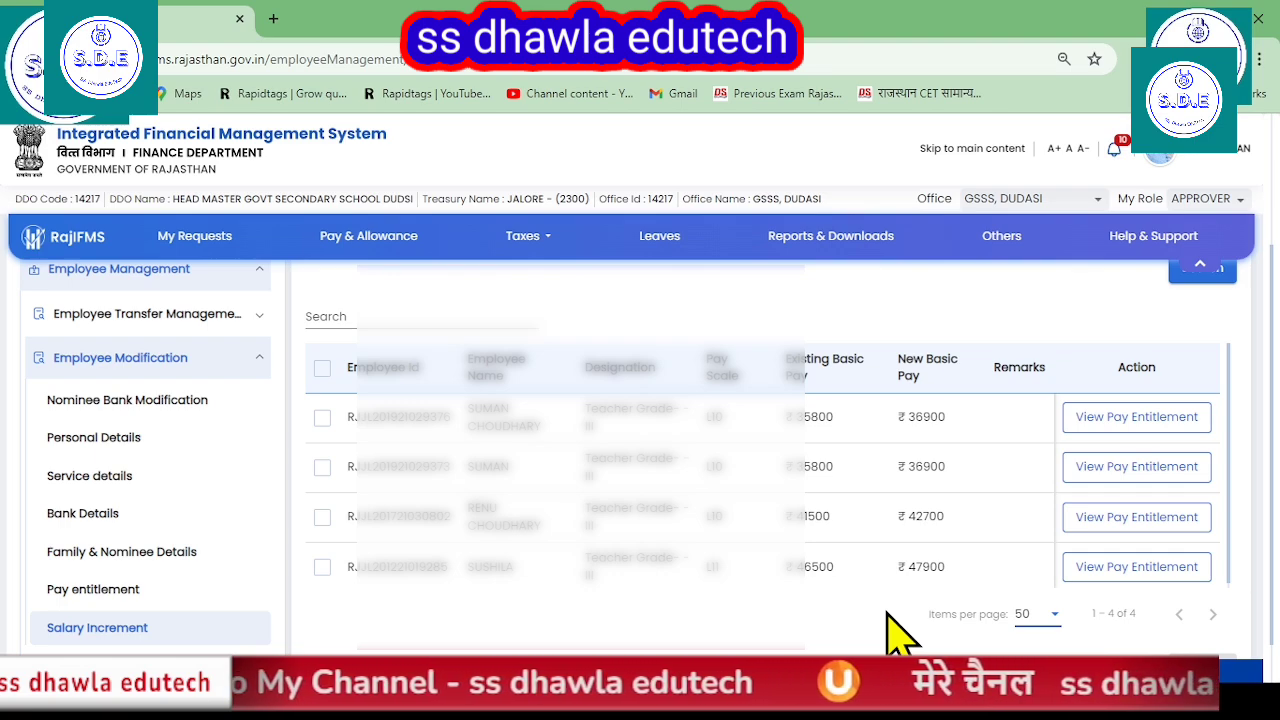
left_click(1130, 414)
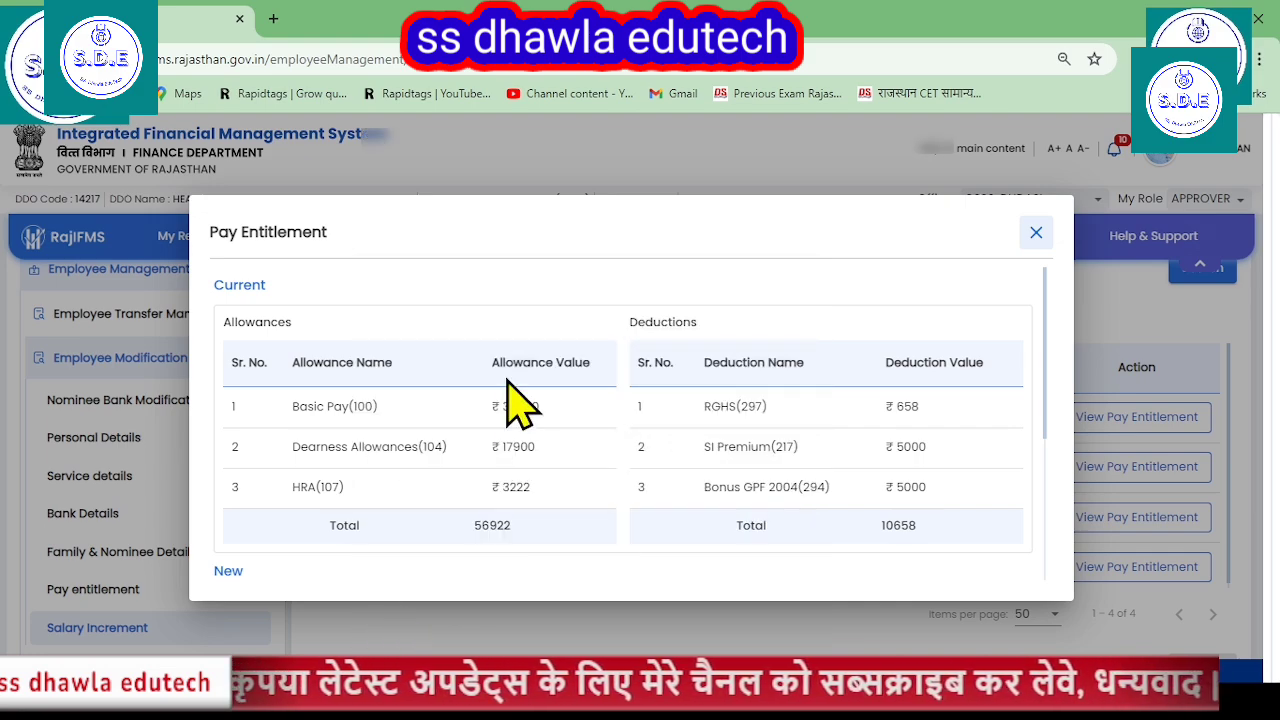
left_click(1037, 233)
- Select all employees in the salary increment list
left_click(322, 417)
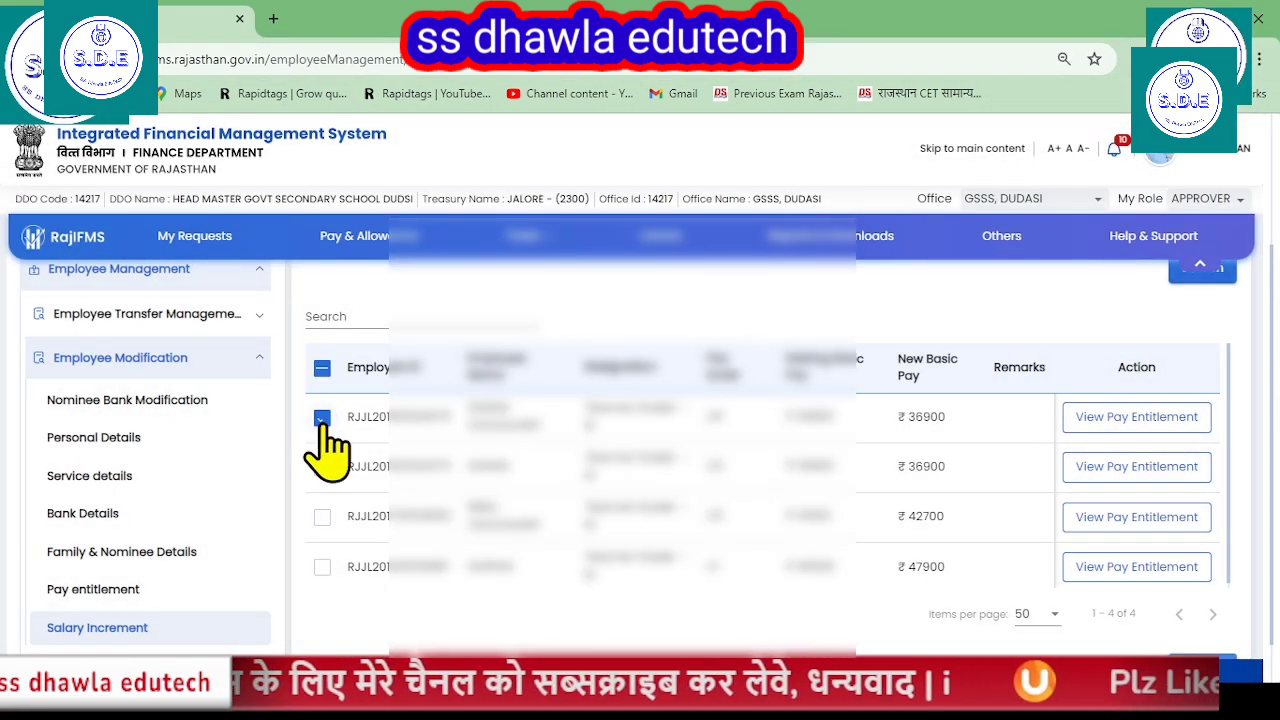
left_click(322, 368)
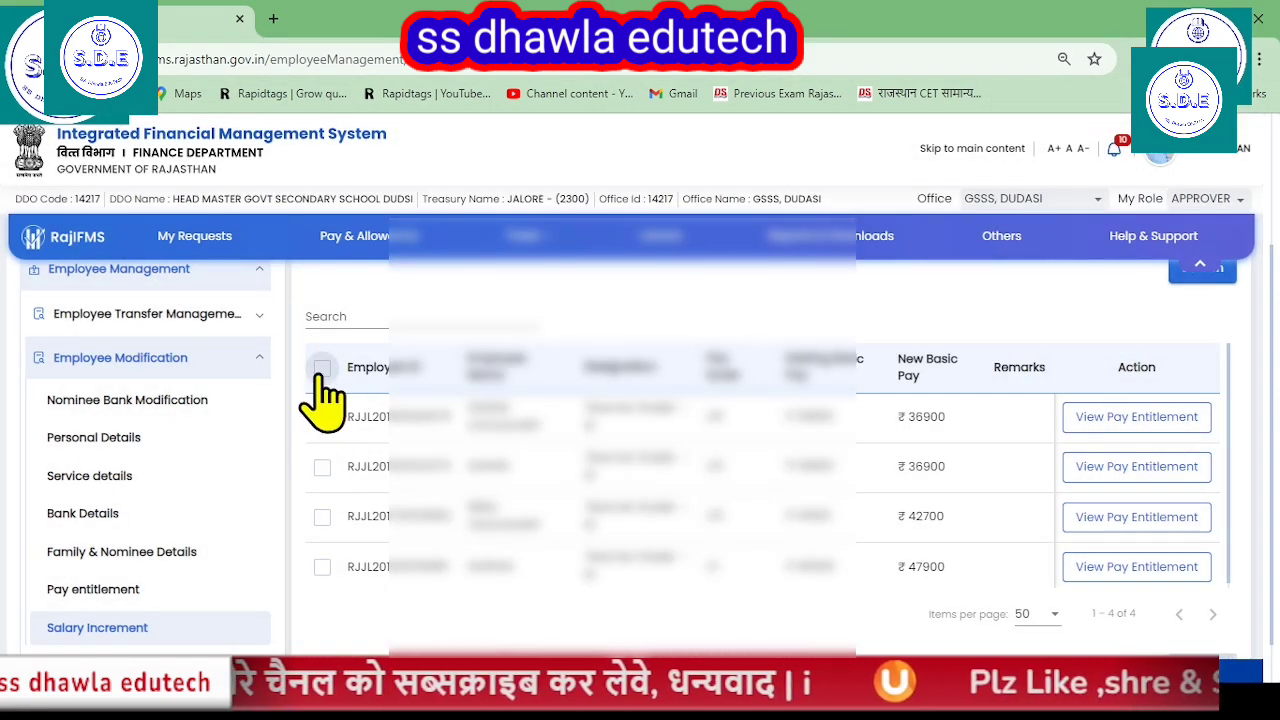
left_click(322, 368)
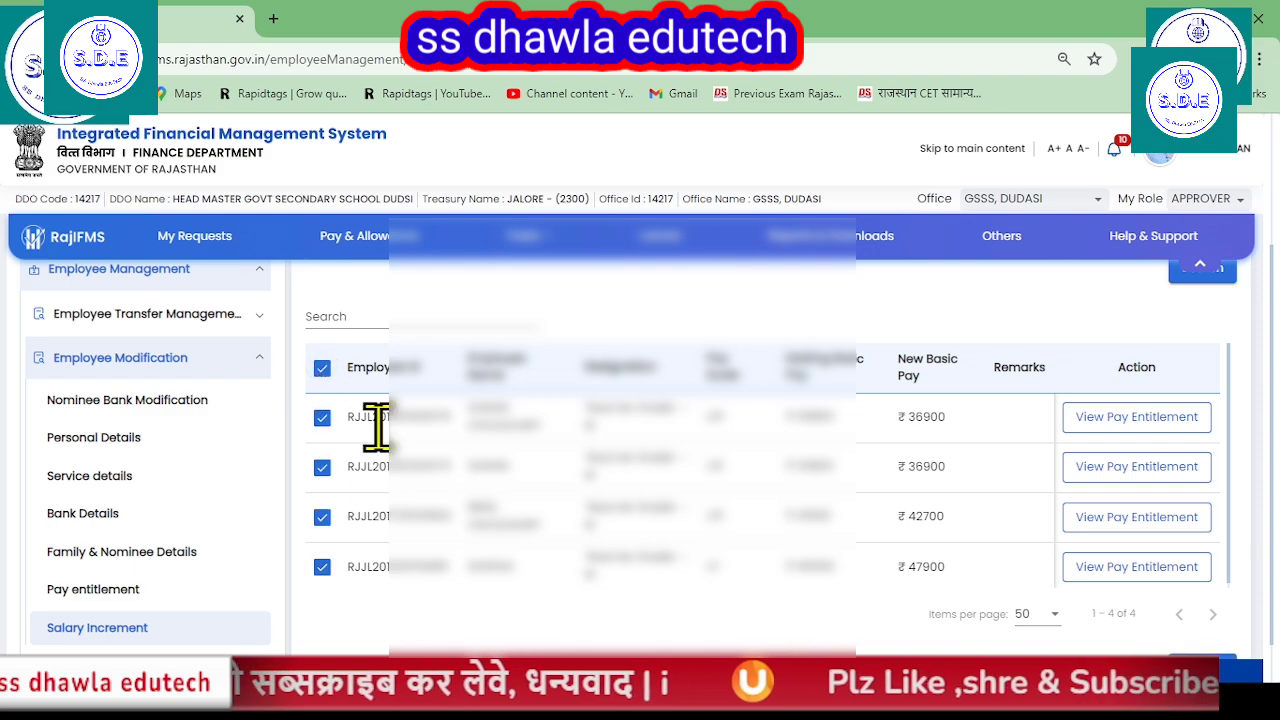
- Submit the salary increment request, declaring that the IPR has been received and all details are confirmed and verified
scroll(383, 521, "down", 1)
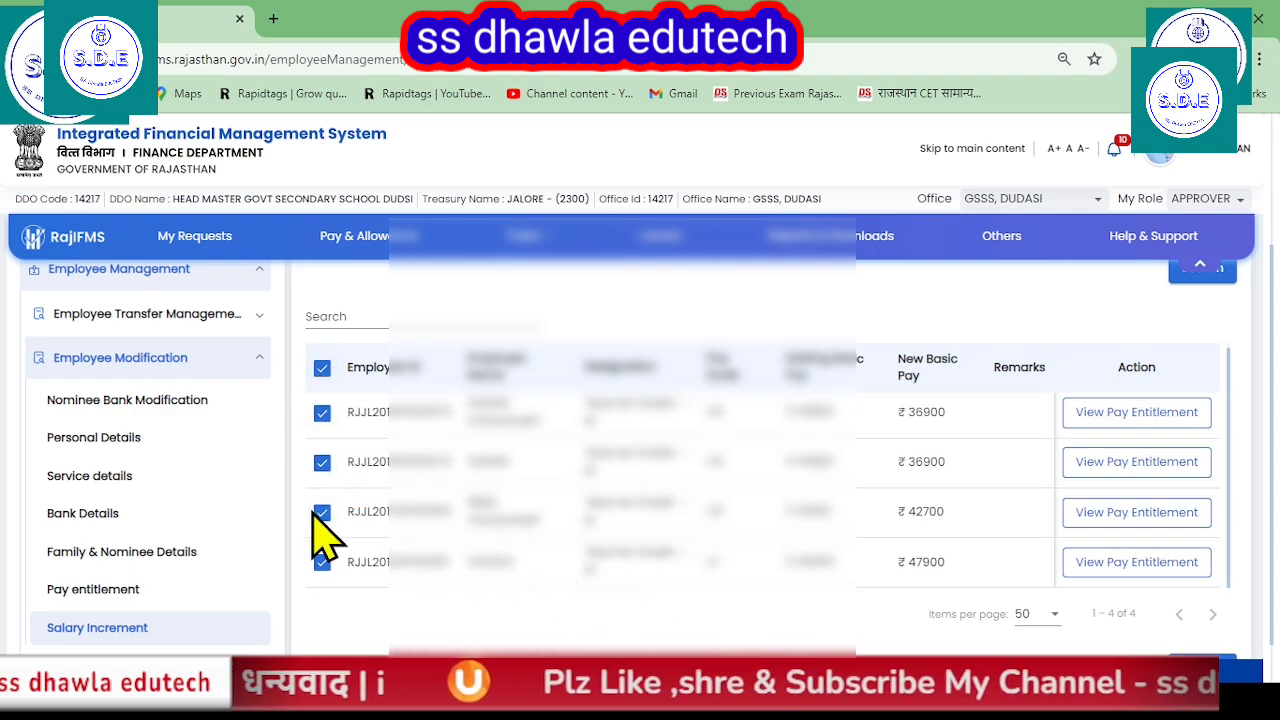
scroll(330, 540, "down", 1)
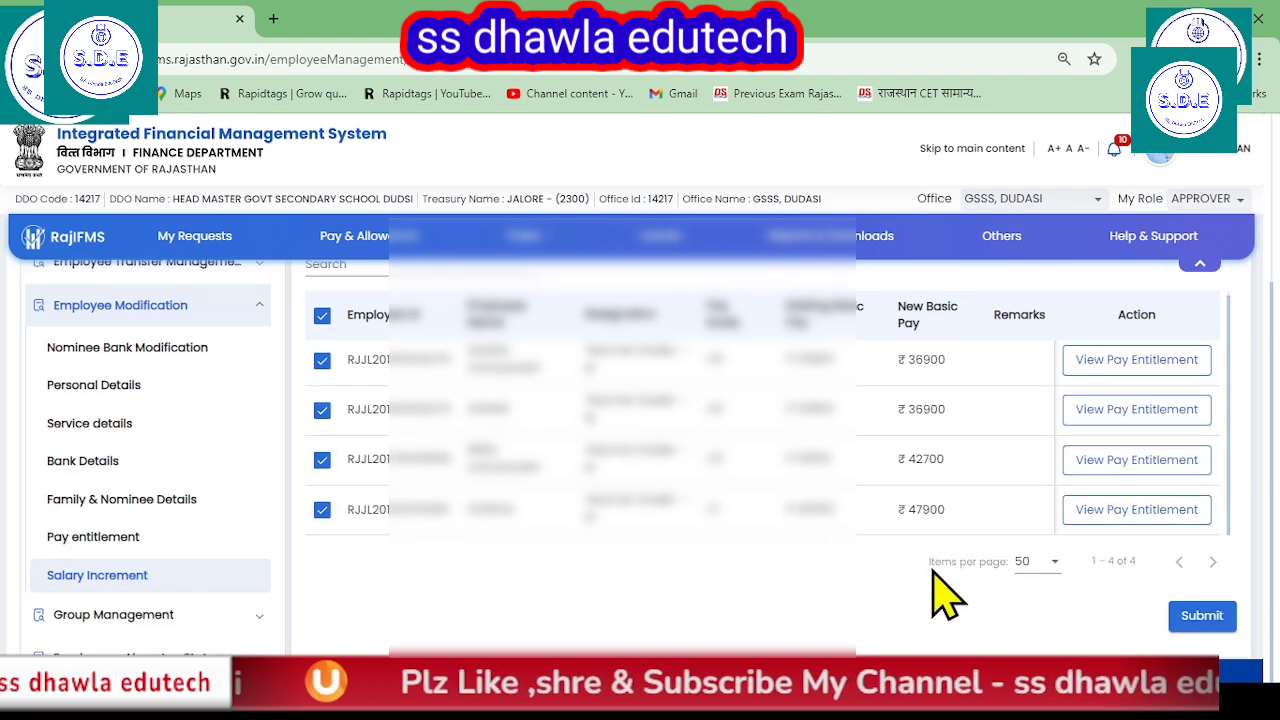
left_click(1200, 617)
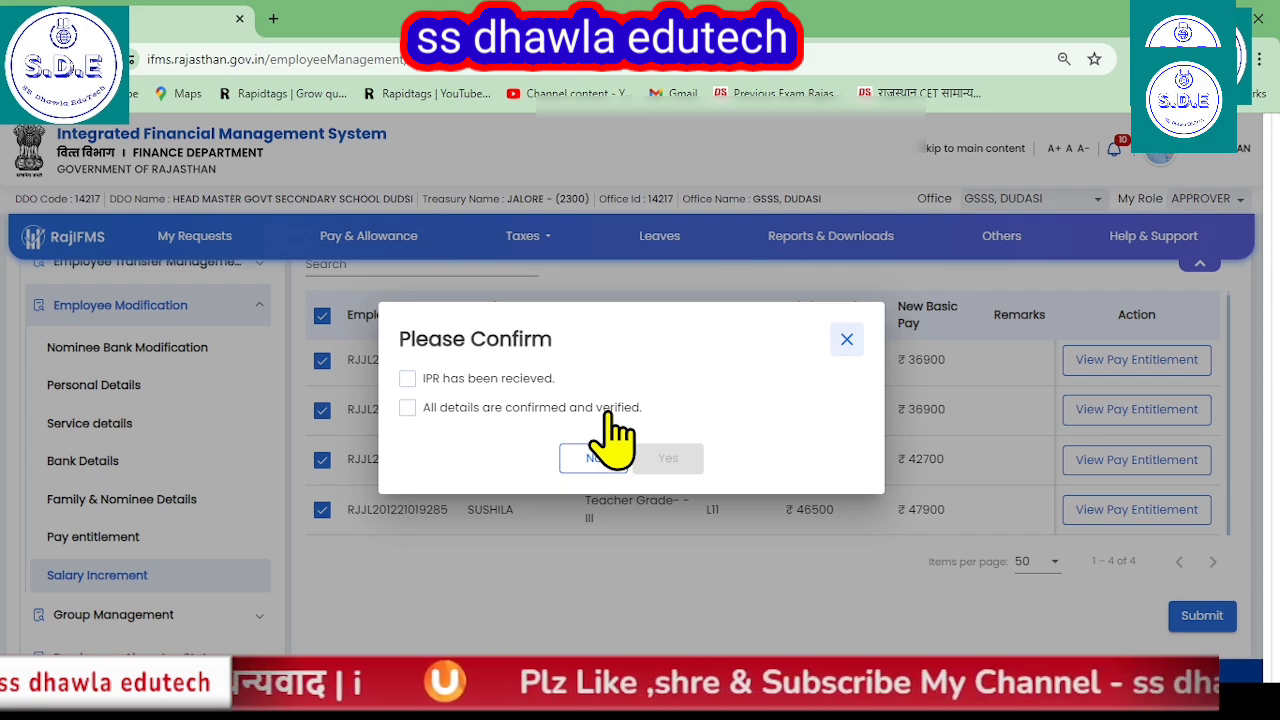
left_click(407, 379)
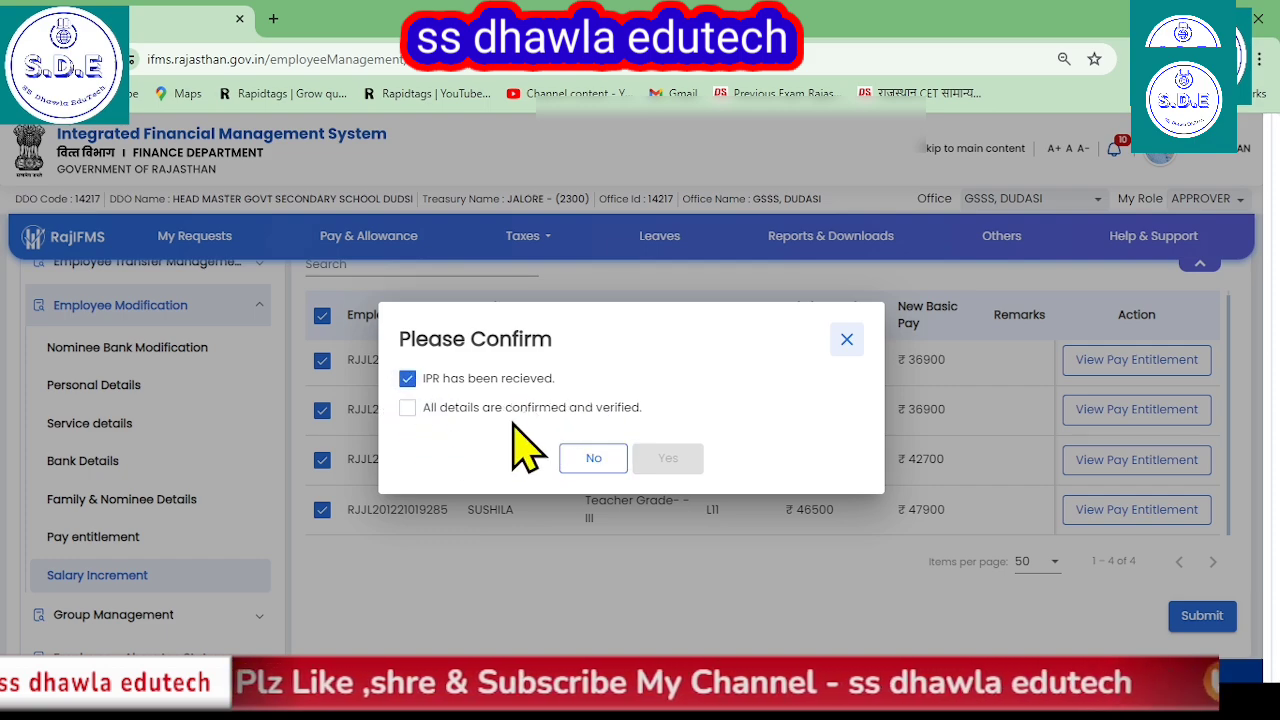
left_click(408, 408)
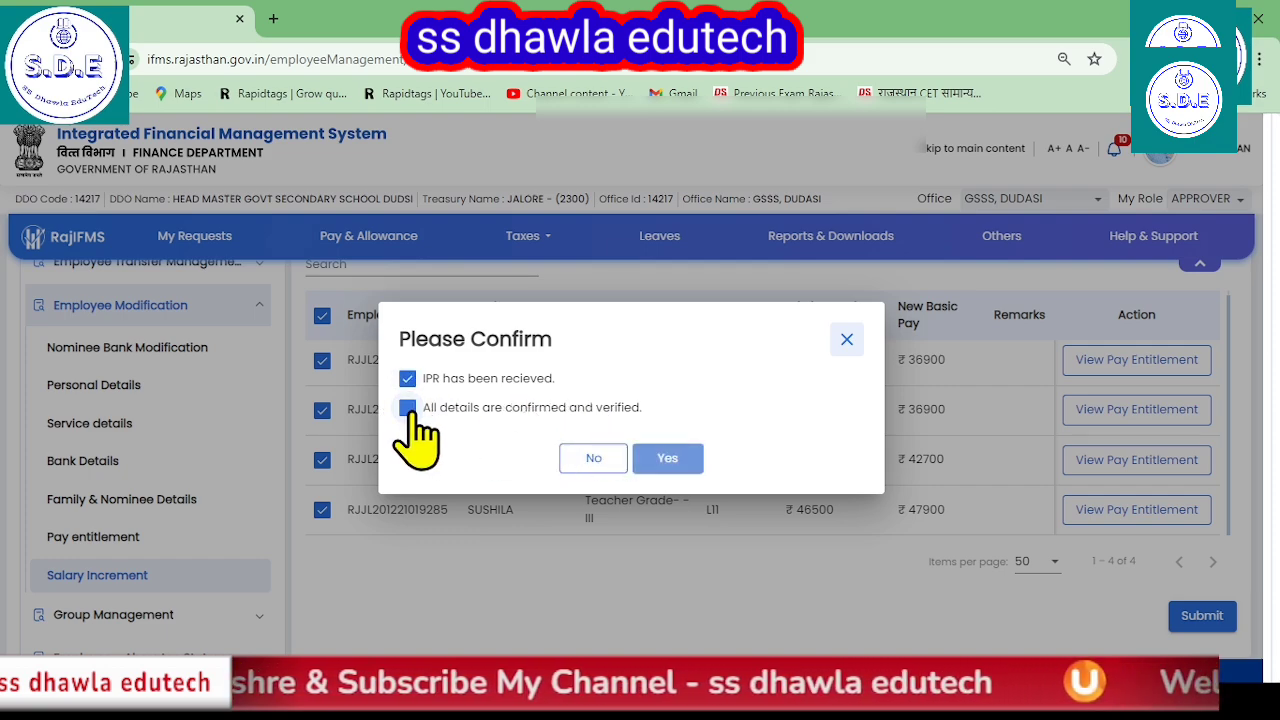
left_click(668, 462)
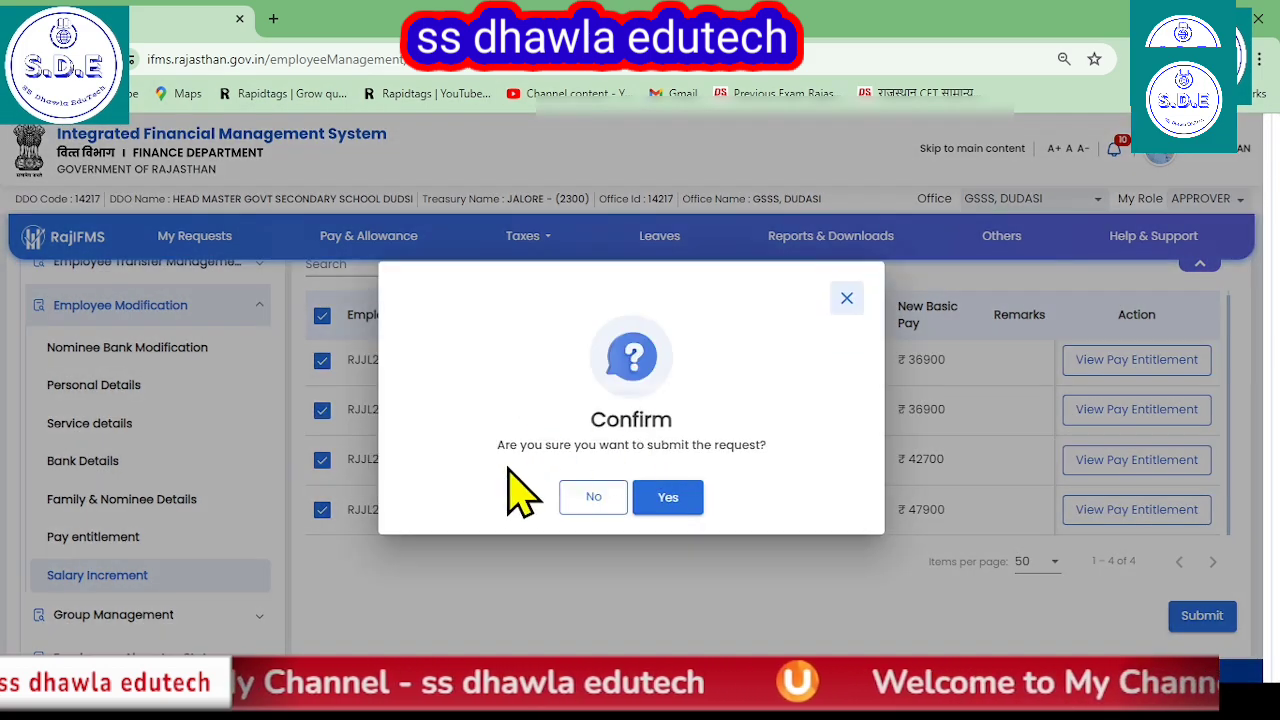
left_click(668, 496)
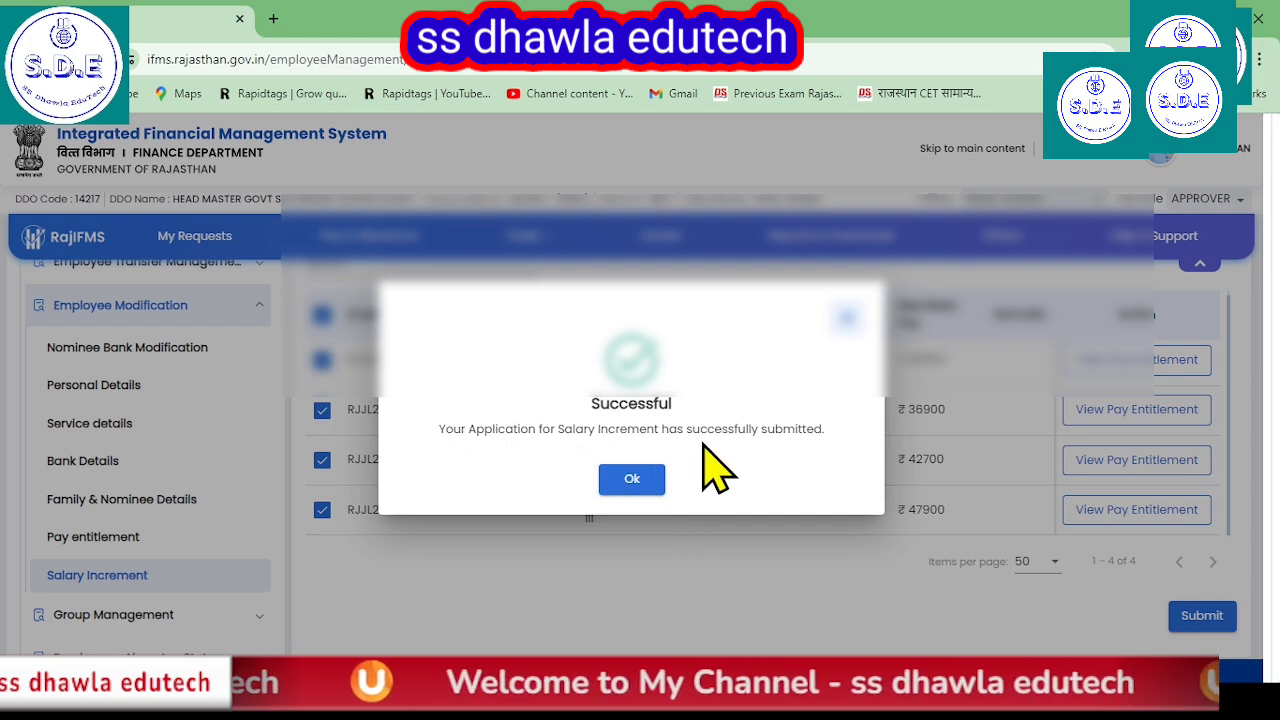
left_click(638, 480)
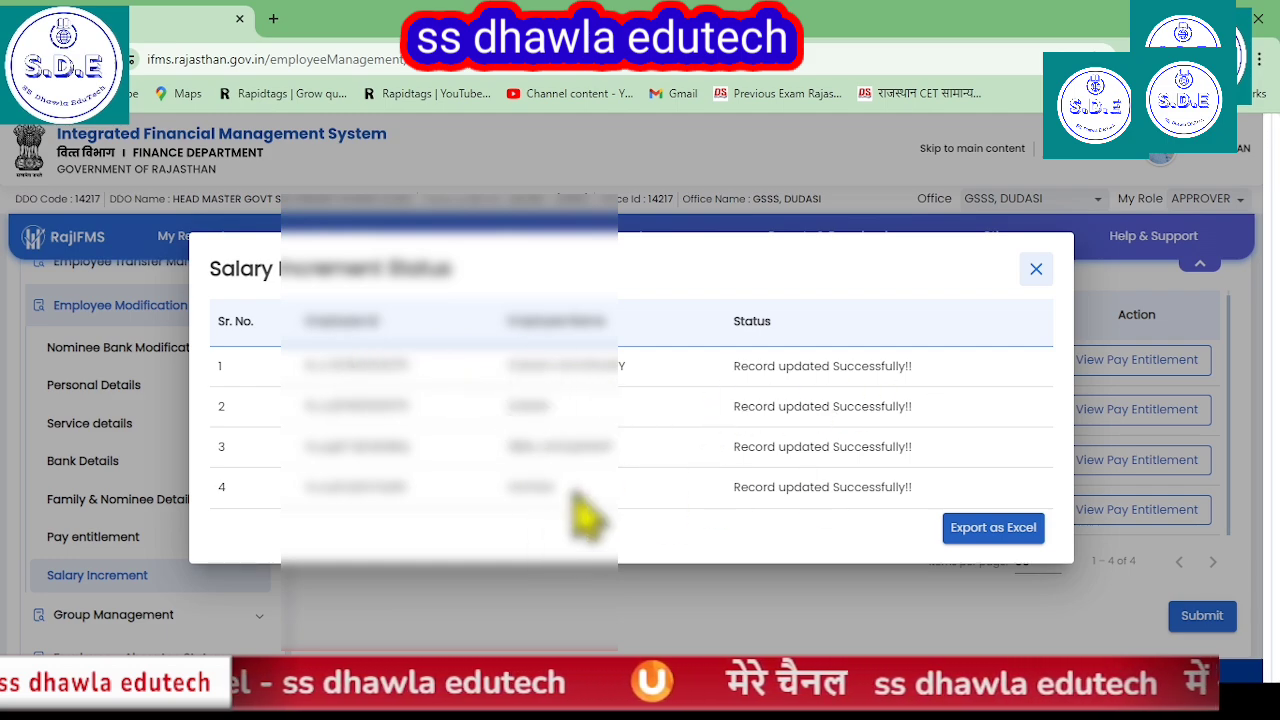
- Export the Salary Increment Status list as Excel and close the status dialog
left_click(981, 541)
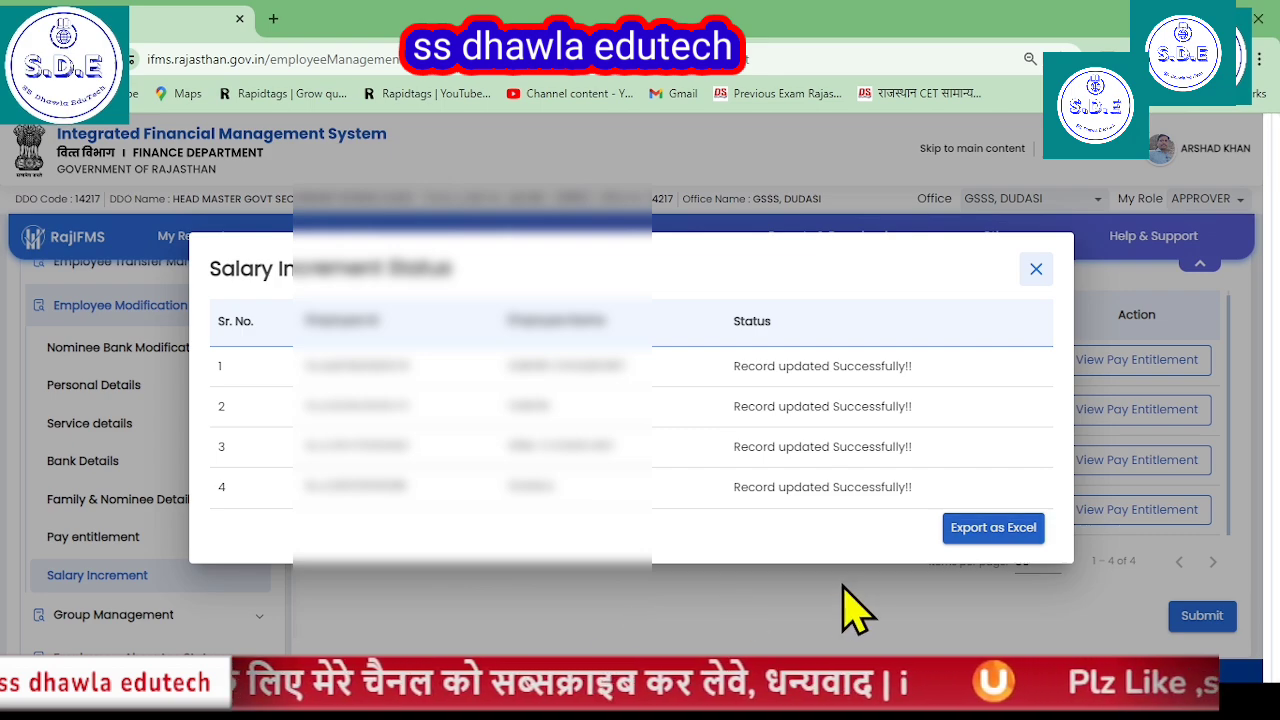
left_click(1035, 271)
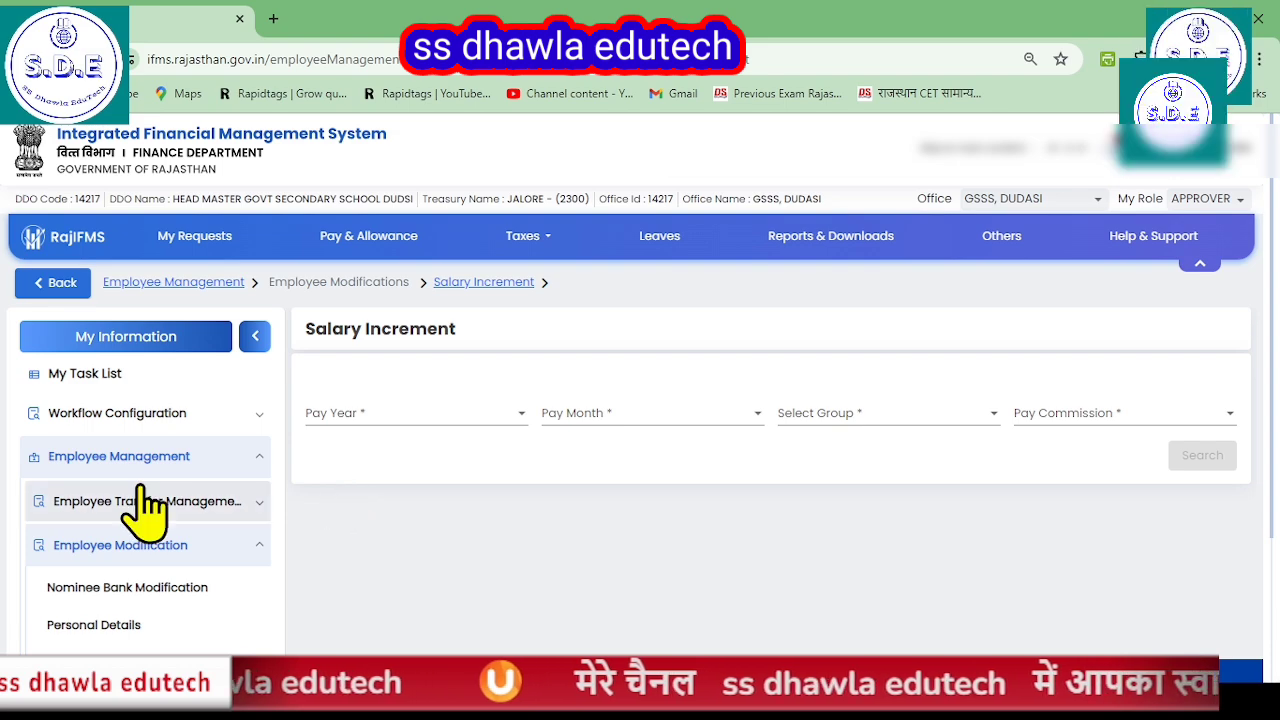
scroll(143, 509, "down", 2)
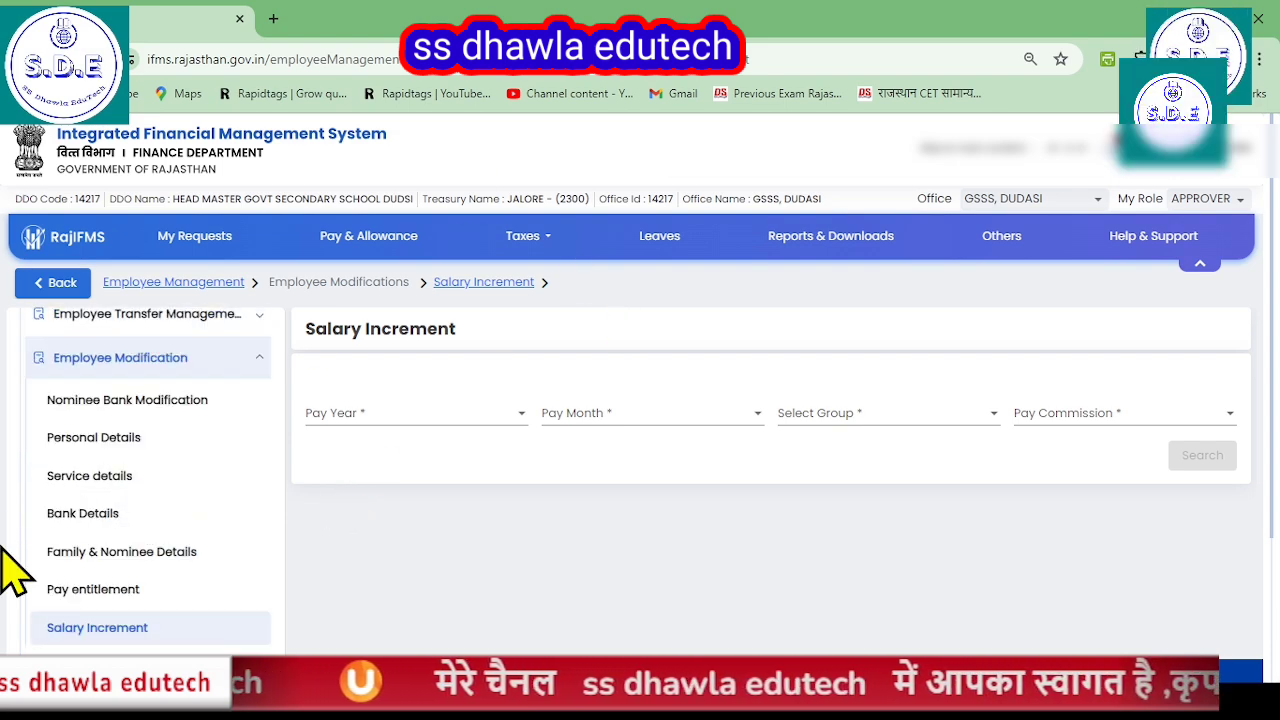
- Open the individual Allowance Sanction employee list under Salary Sanctions
scroll(100, 490, "down", 1)
scroll(95, 472, "down", 3)
left_click(95, 462)
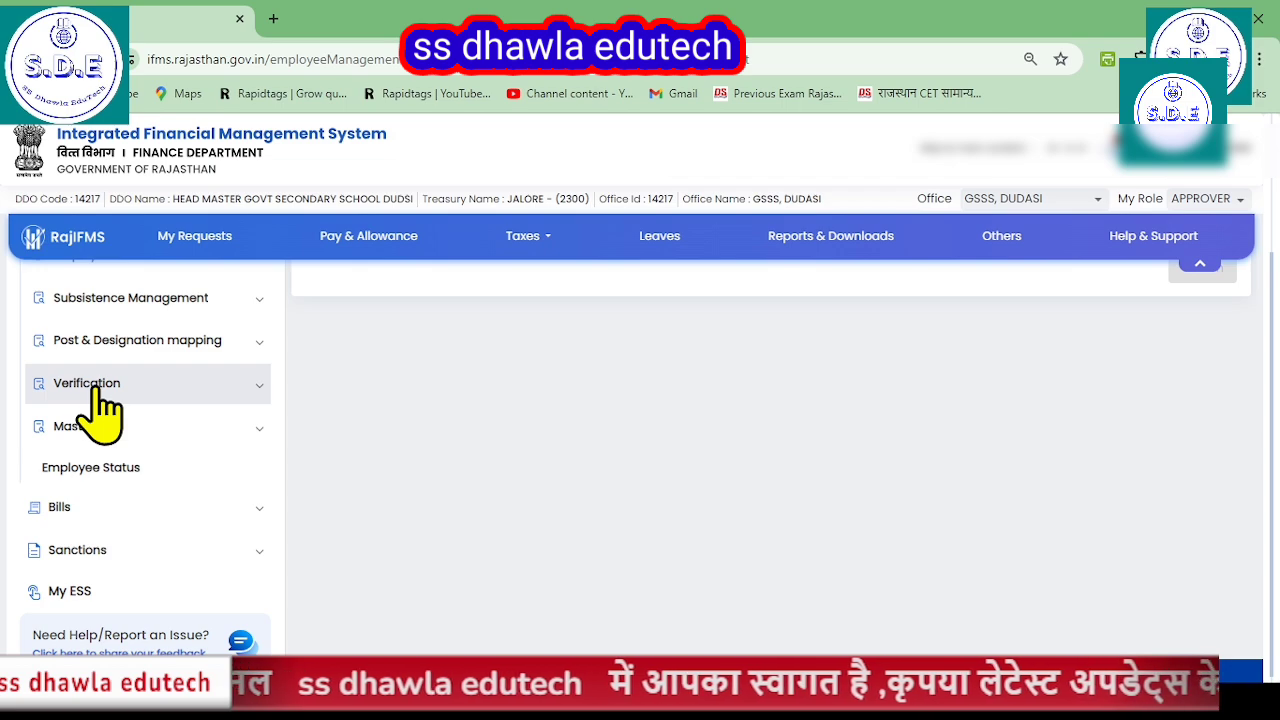
left_click(82, 551)
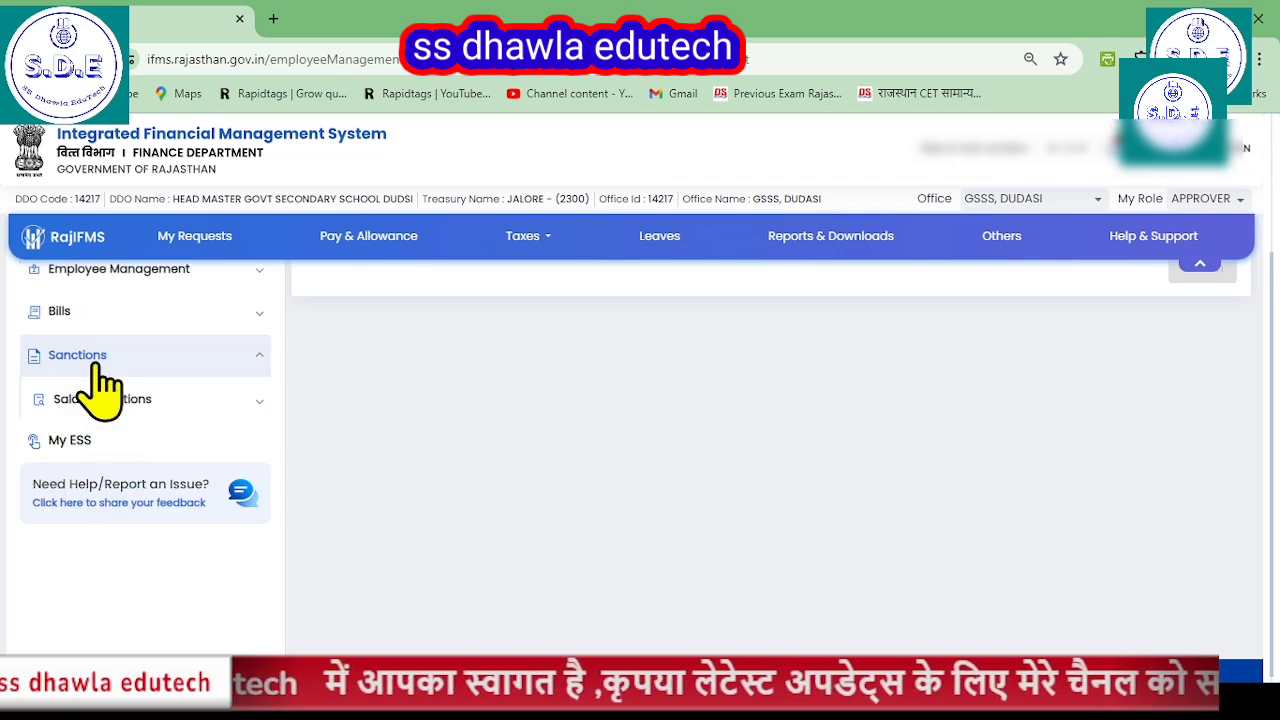
left_click(108, 402)
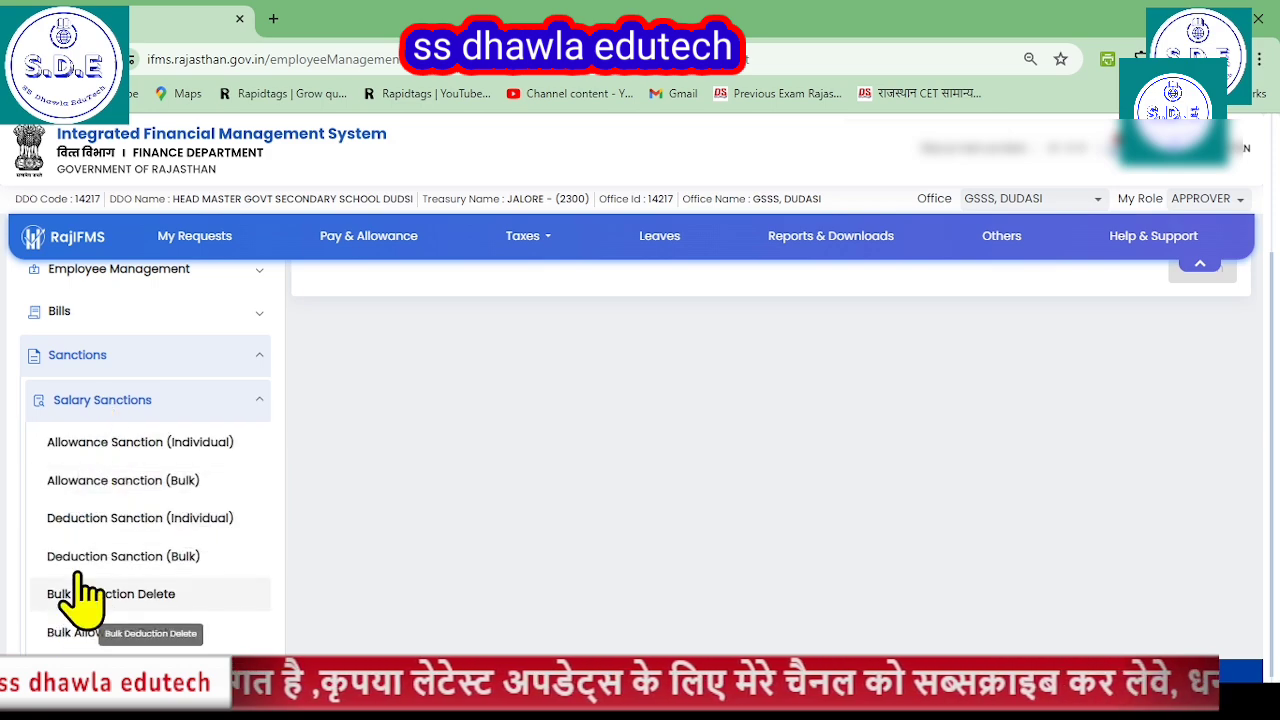
scroll(190, 550, "down", 1)
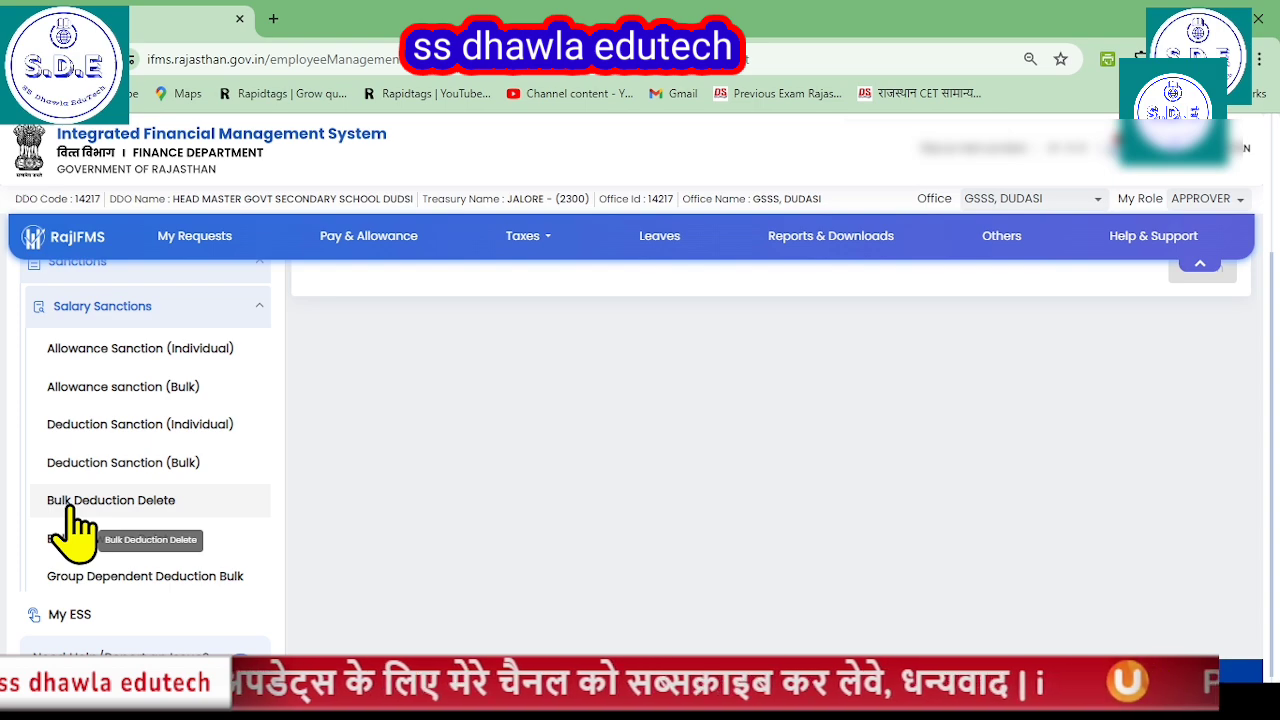
scroll(75, 525, "up", 1)
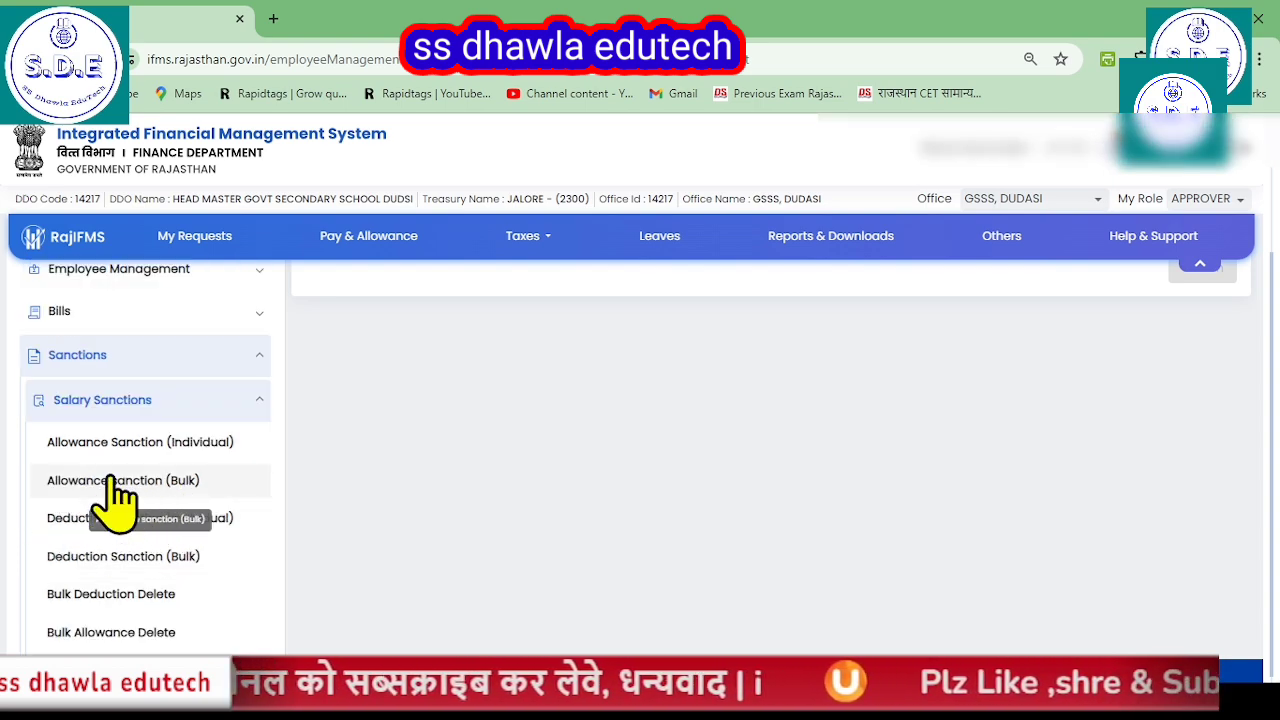
left_click(105, 447)
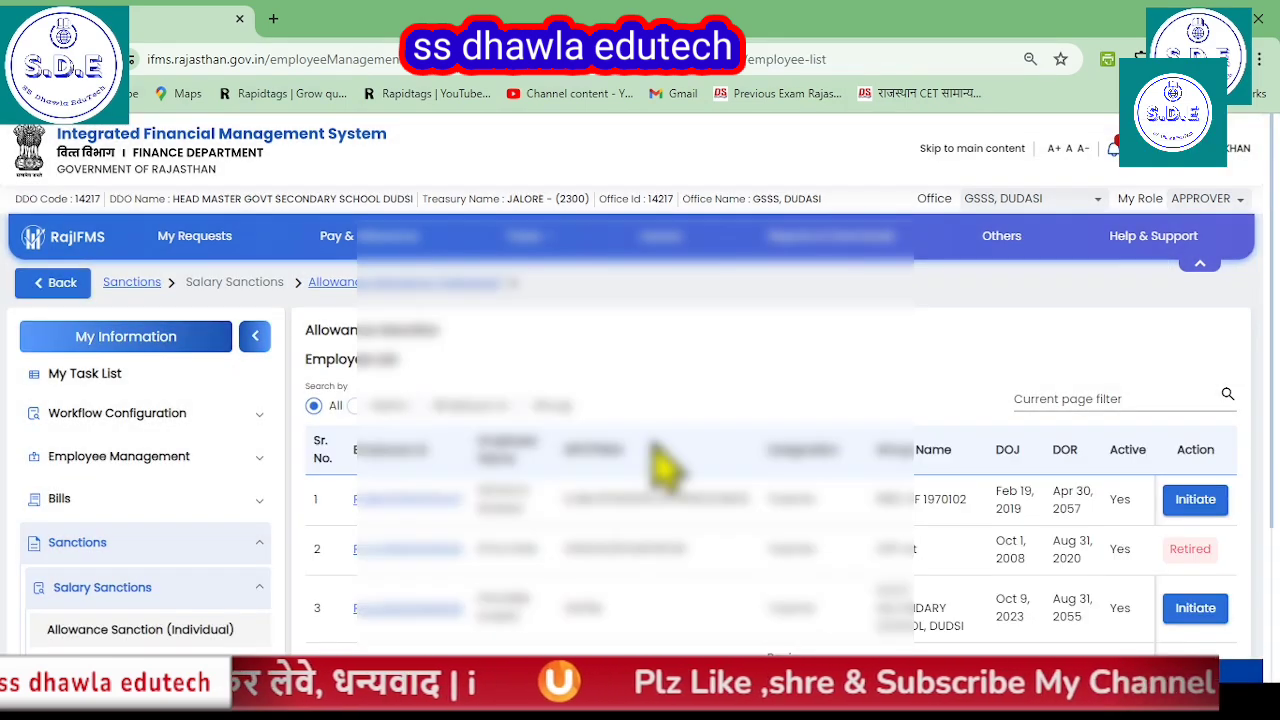
- Show 100 items per page in the allowance sanction employee list
scroll(660, 455, "down", 1)
scroll(605, 565, "down", 1)
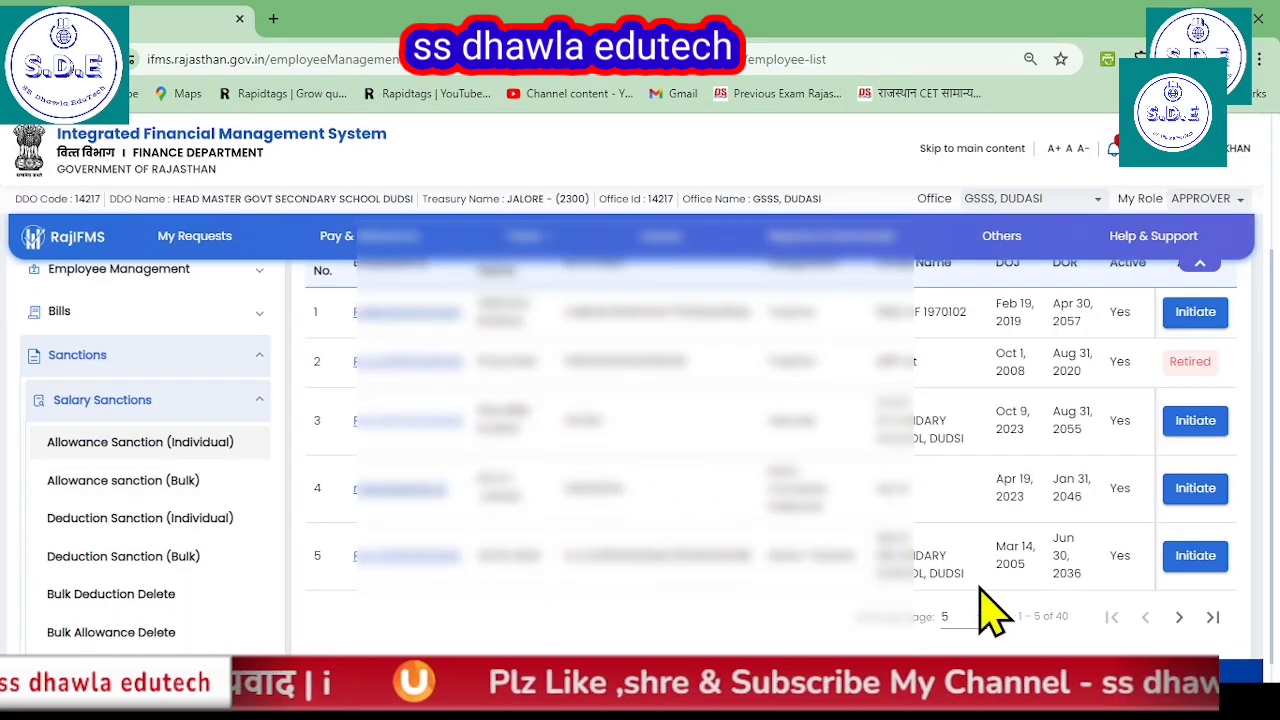
left_click(950, 626)
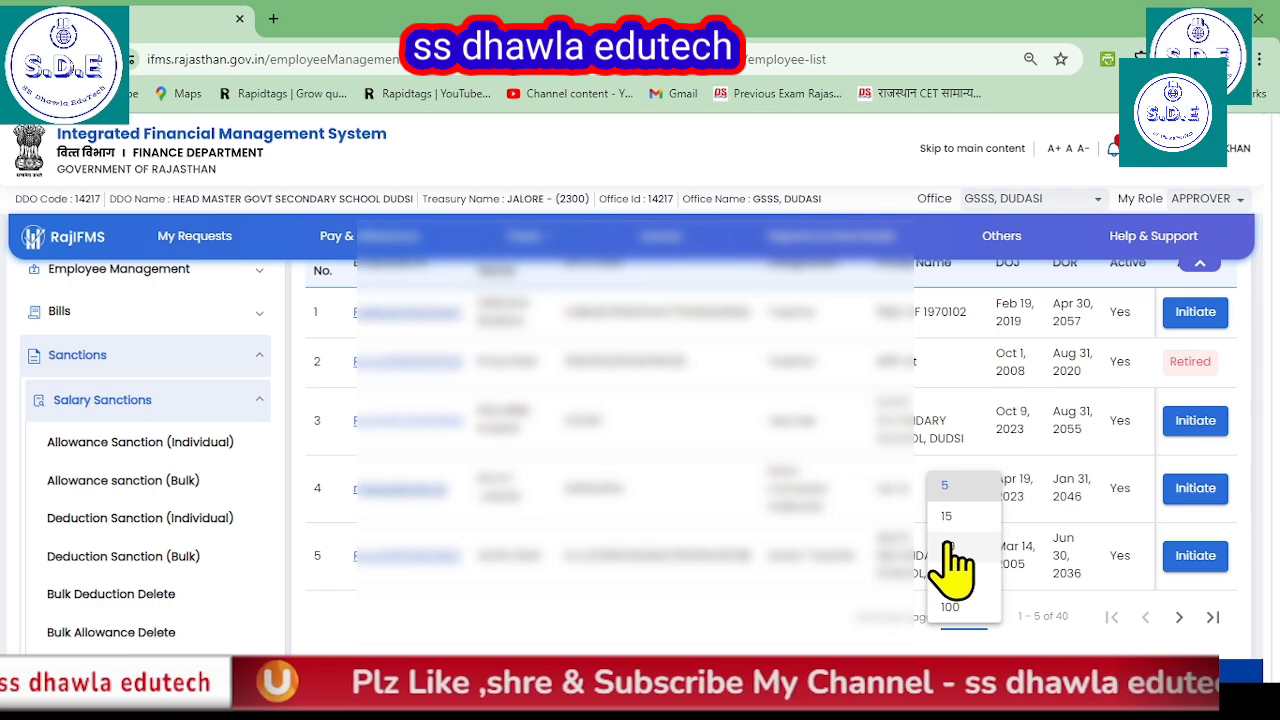
left_click(951, 562)
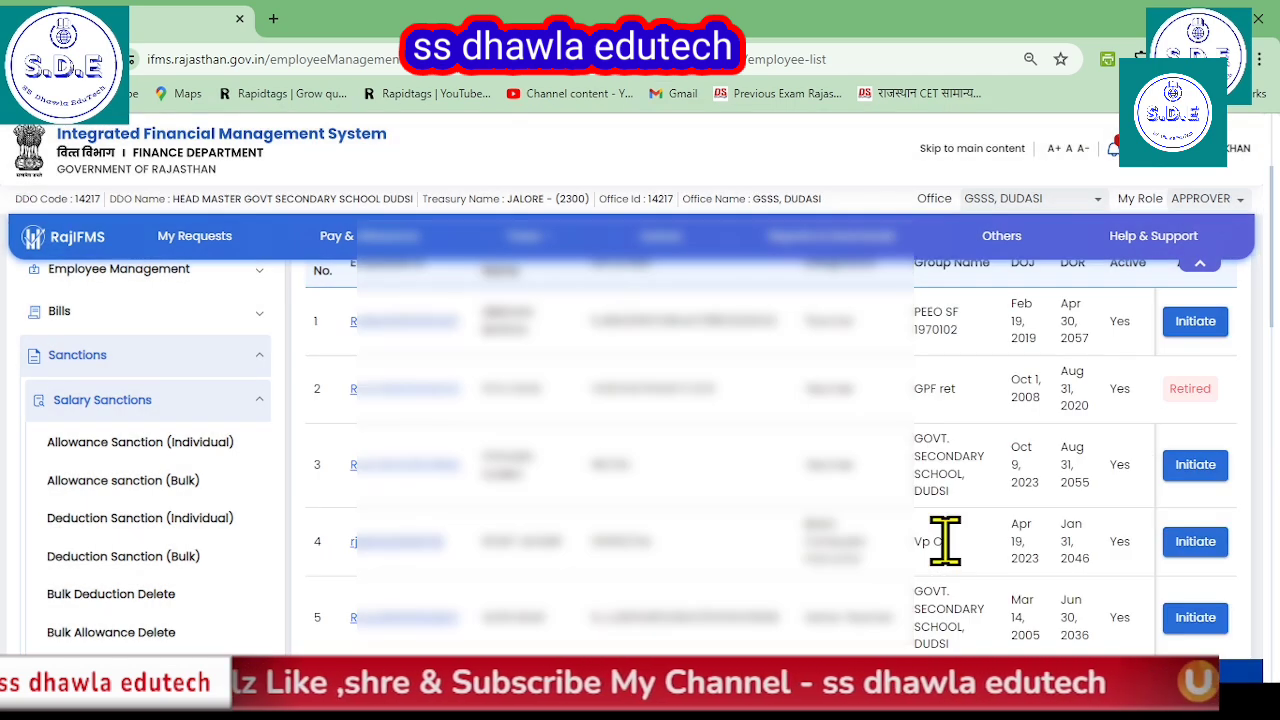
scroll(910, 555, "down", 1)
scroll(885, 568, "down", 5)
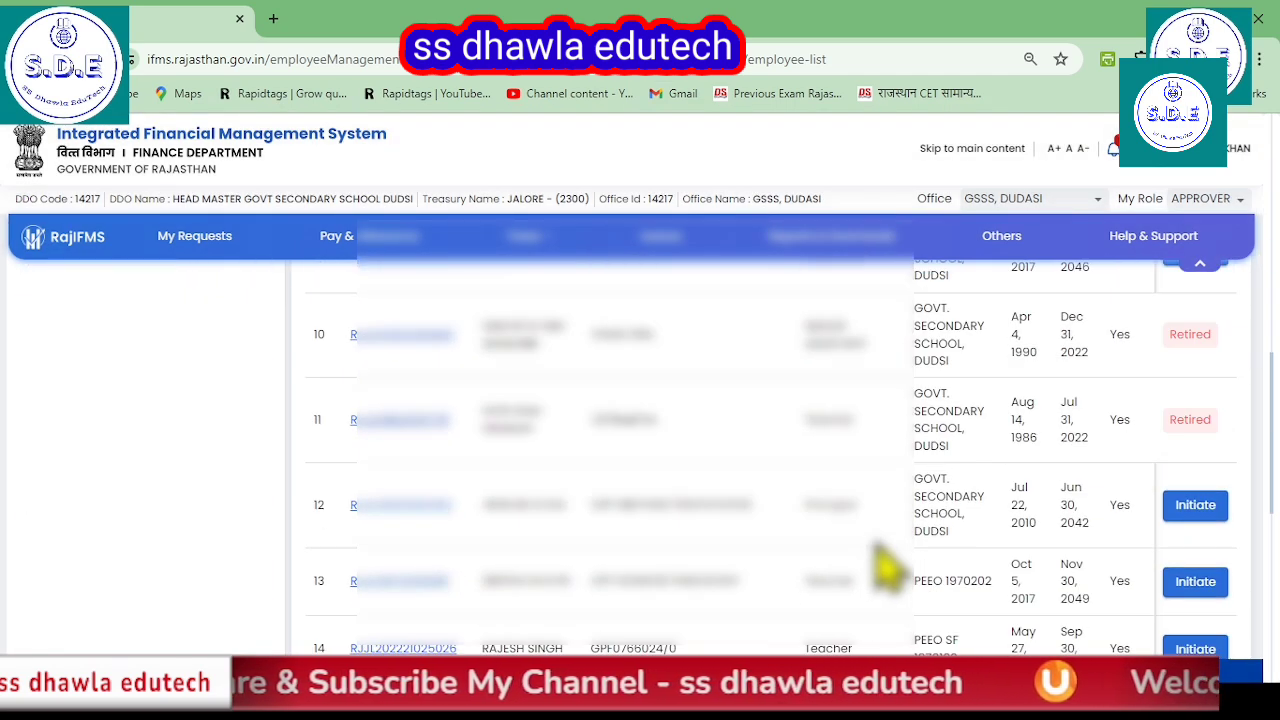
scroll(885, 568, "down", 6)
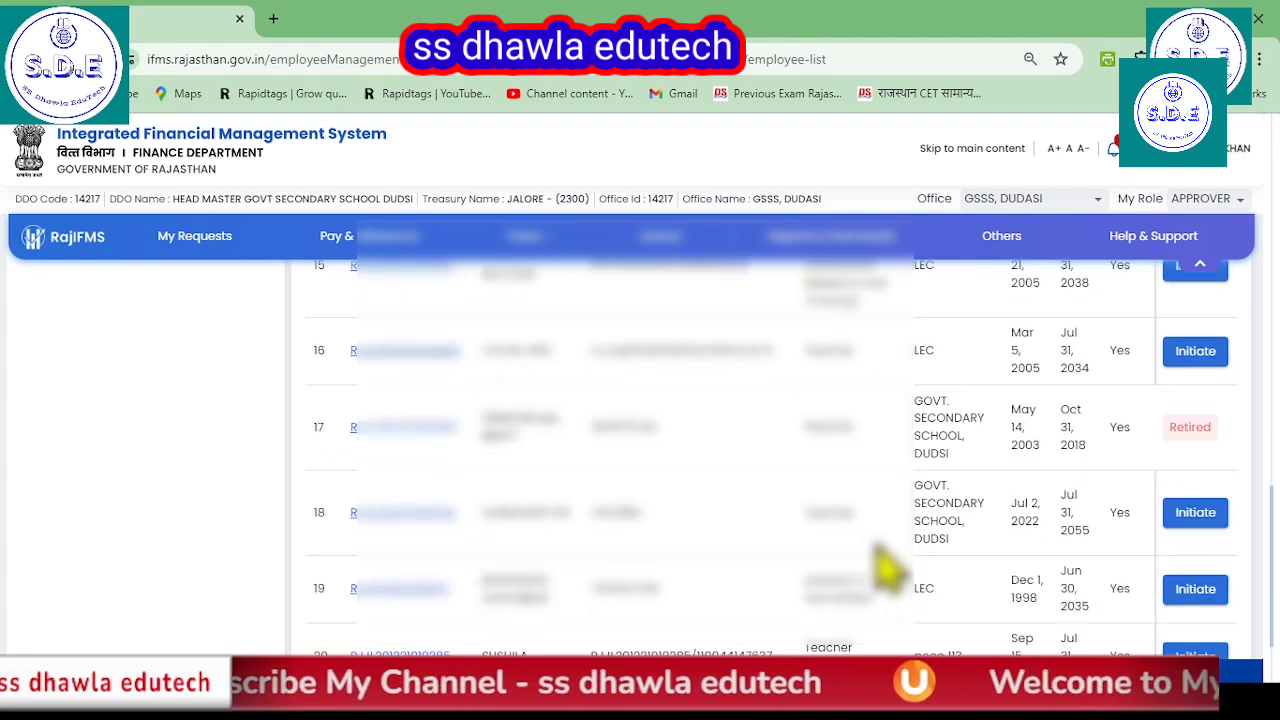
left_click(955, 592)
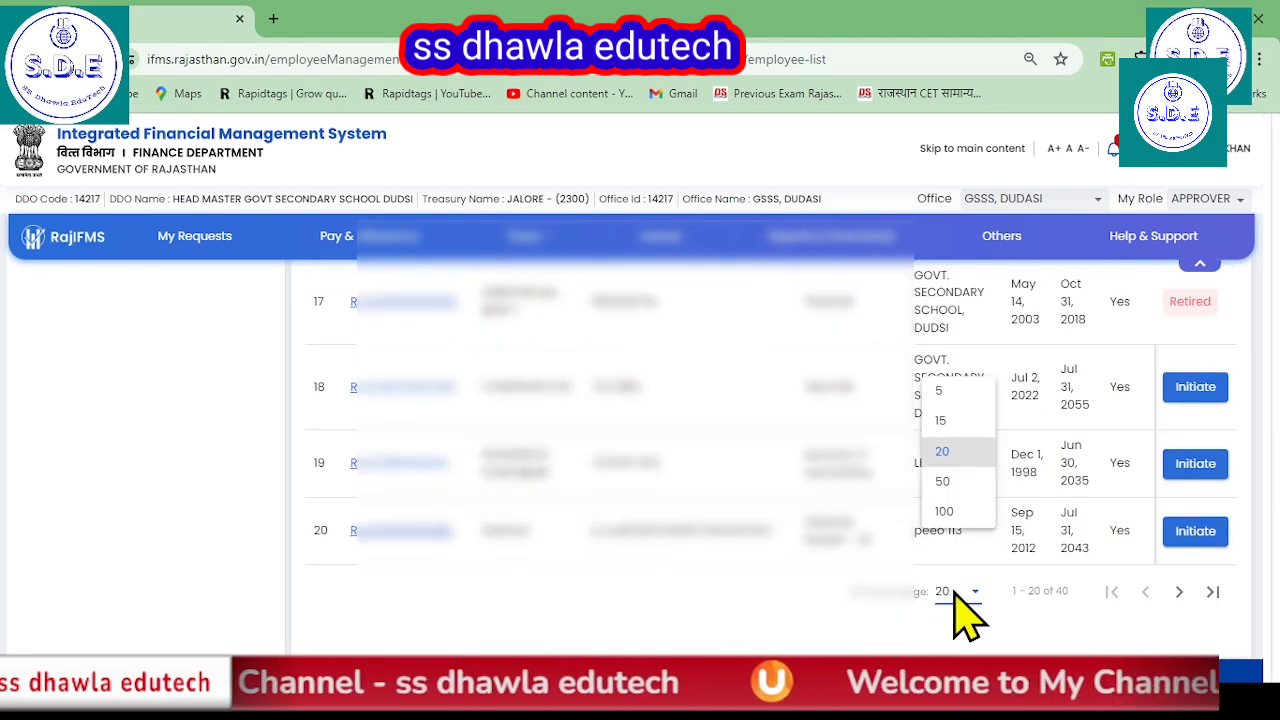
left_click(944, 512)
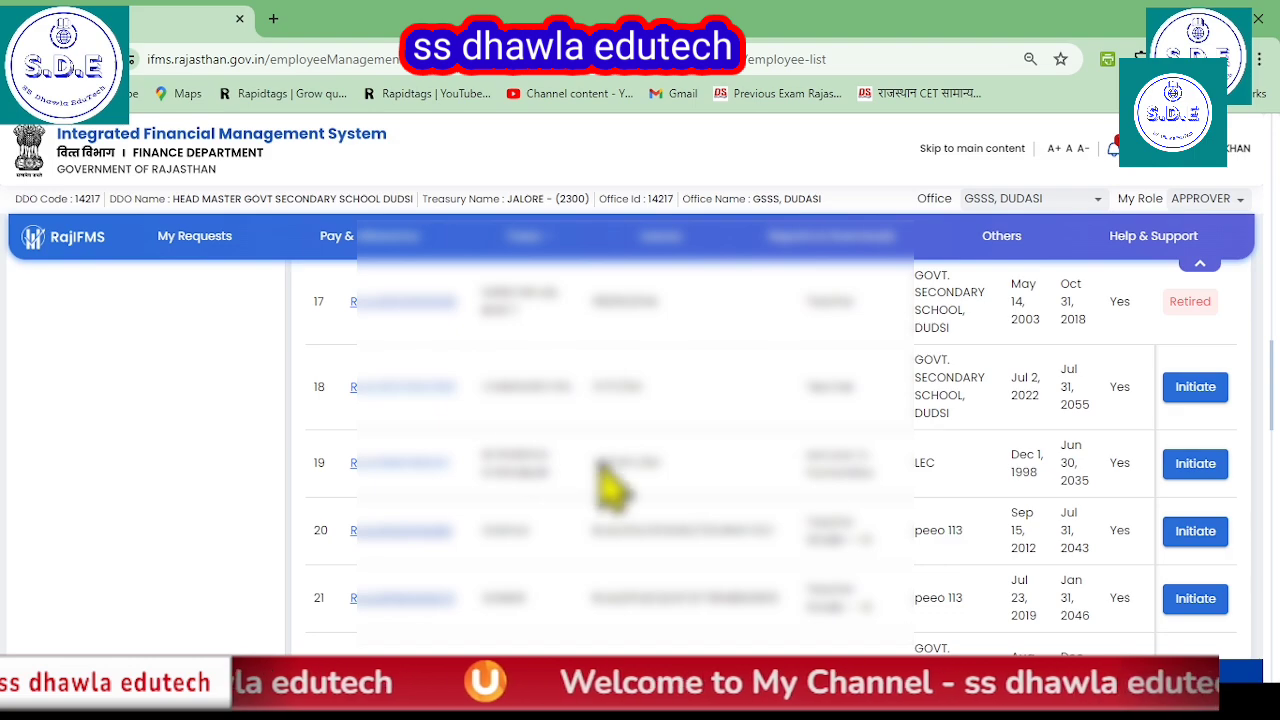
- Initiate the allowance sanction for the peeo 113 employee in row 21 and review the basic pay, dearness allowance and HRA
scroll(597, 455, "down", 1)
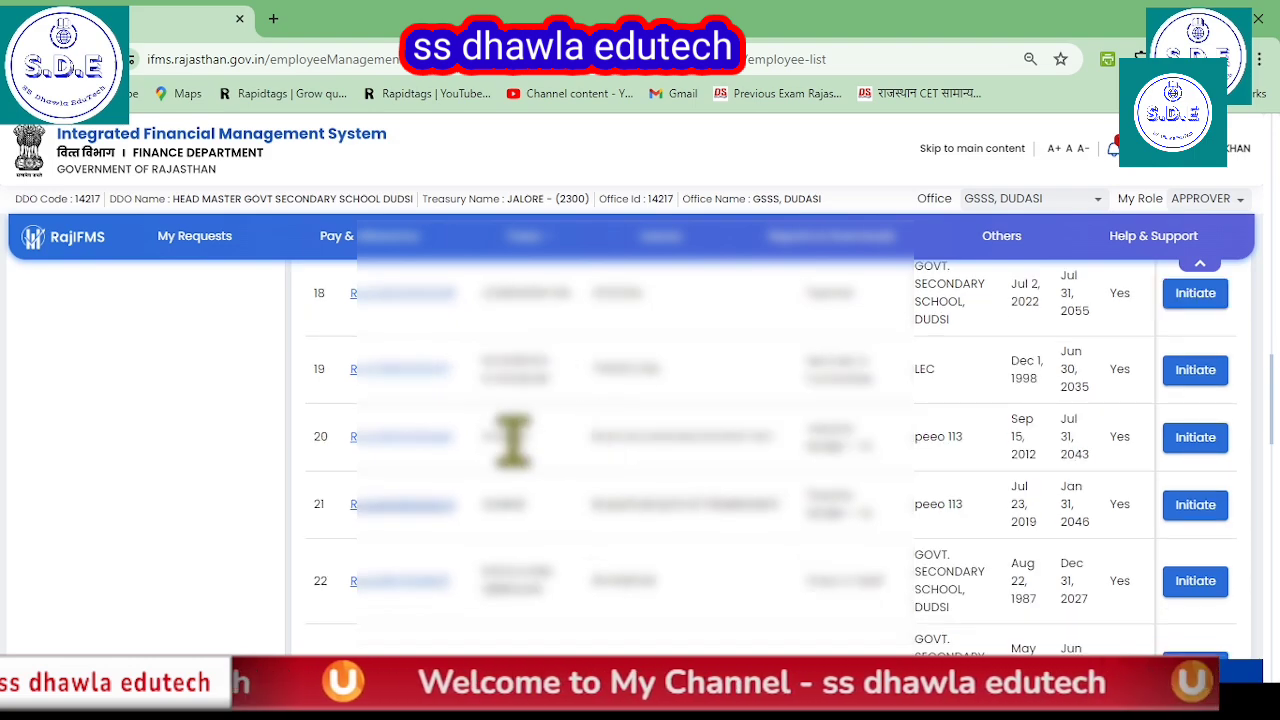
left_click(1190, 507)
scroll(657, 449, "down", 5)
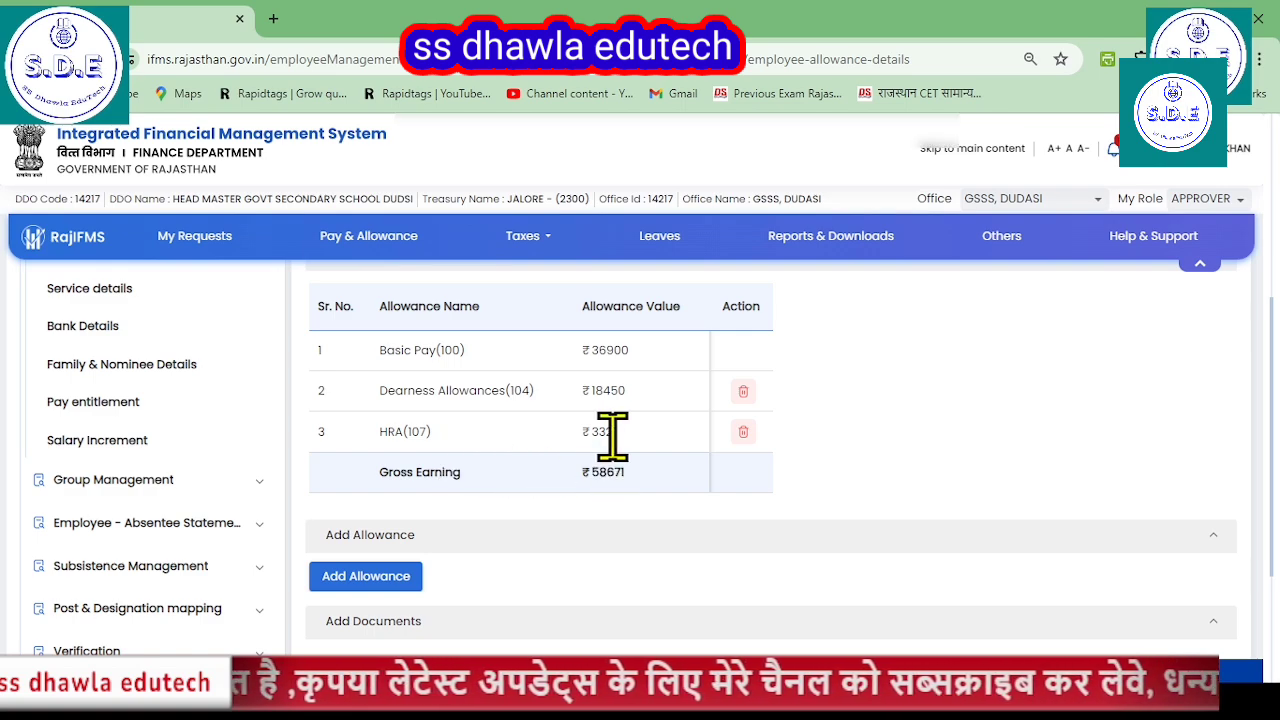
scroll(614, 450, "down", 3)
scroll(625, 465, "up", 3)
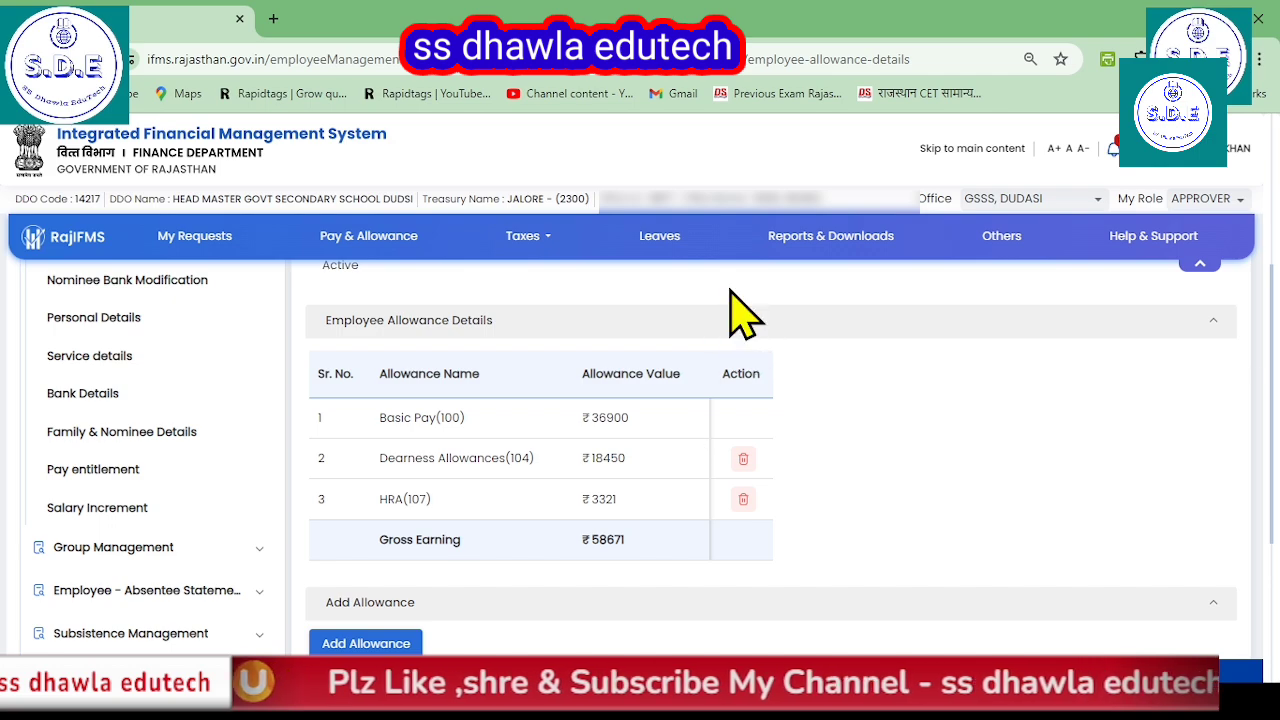
scroll(900, 360, "down", 1)
scroll(214, 543, "up", 4)
- Return to the Salary Increment page and set the pay year to 2024 and the pay month to July (2024)
scroll(190, 512, "down", 5)
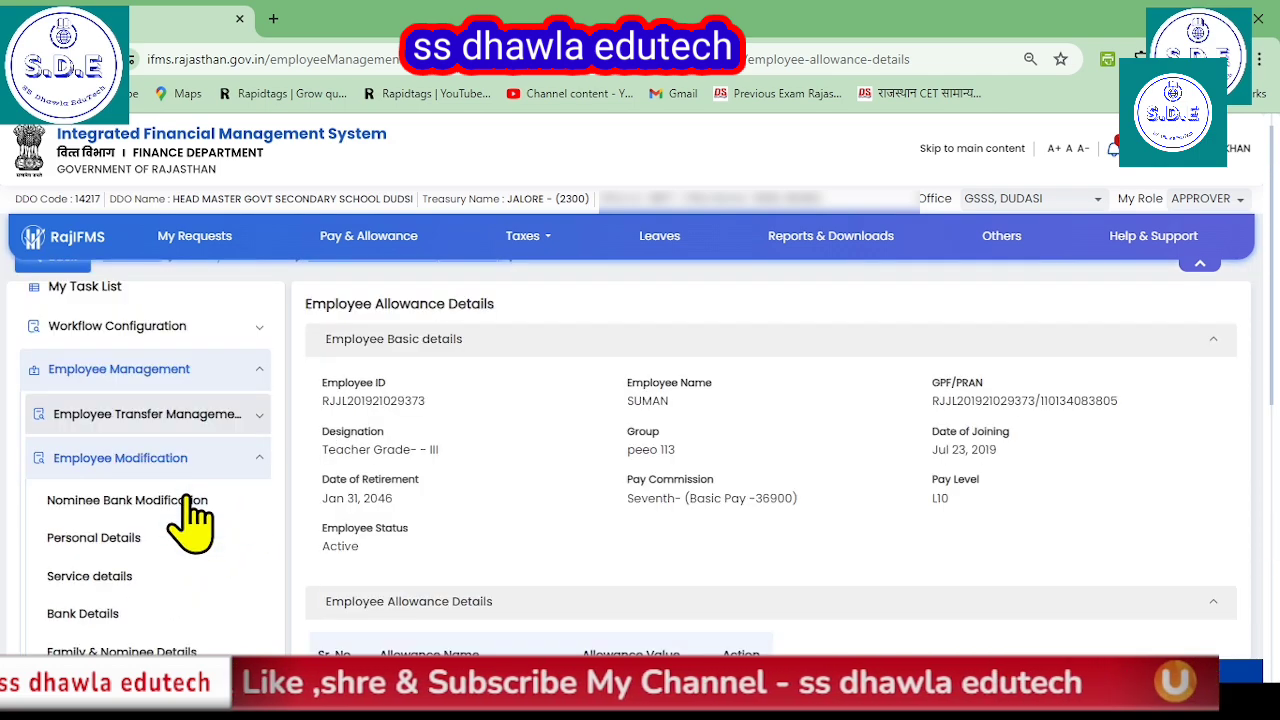
left_click(96, 545)
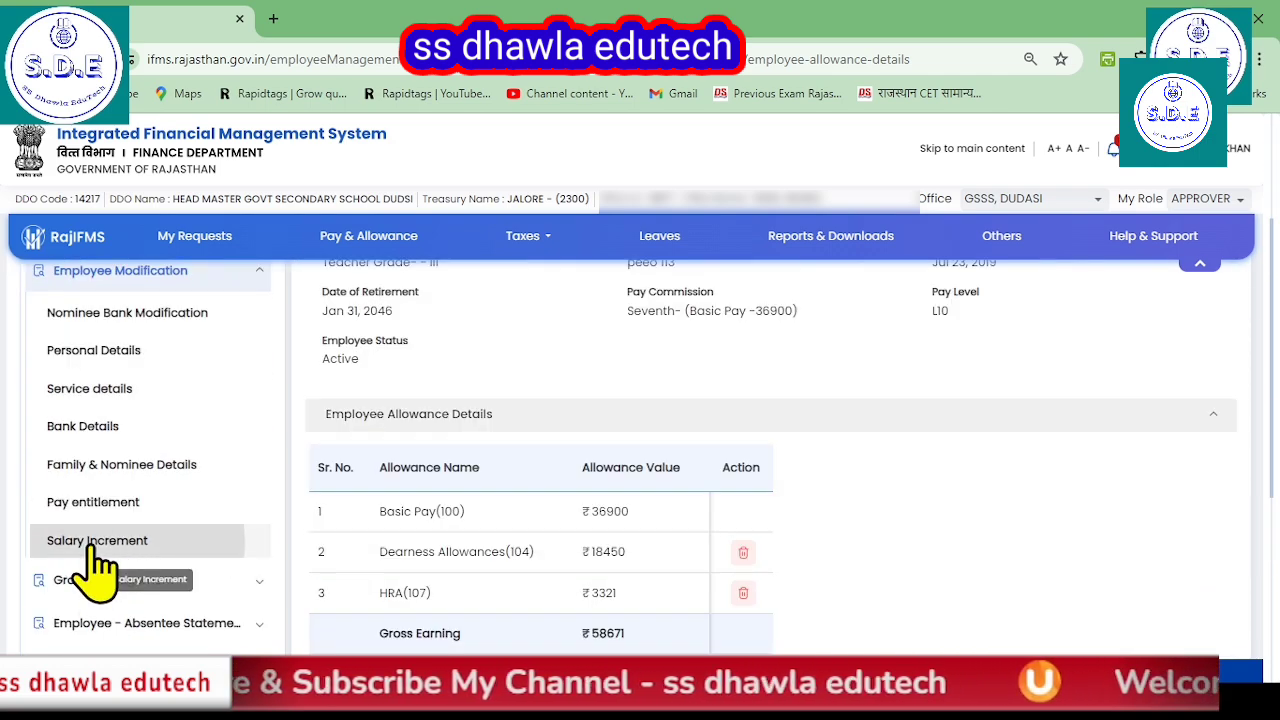
left_click(388, 410)
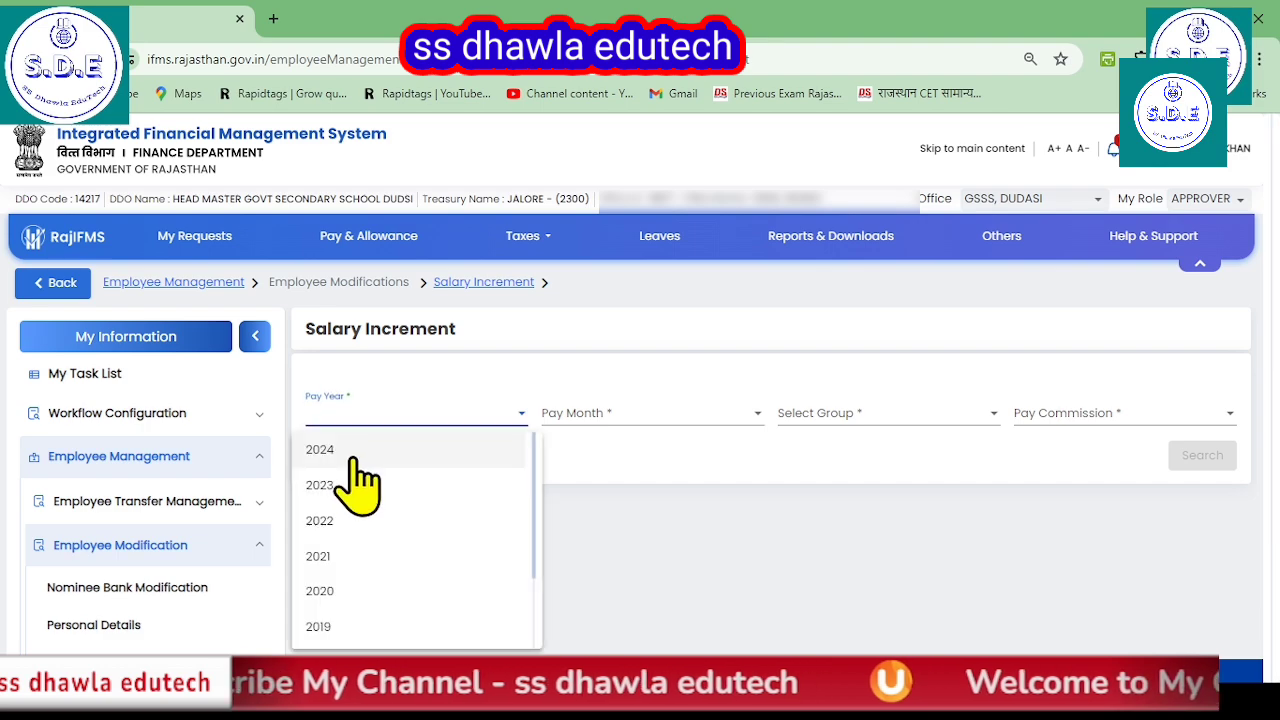
left_click(350, 455)
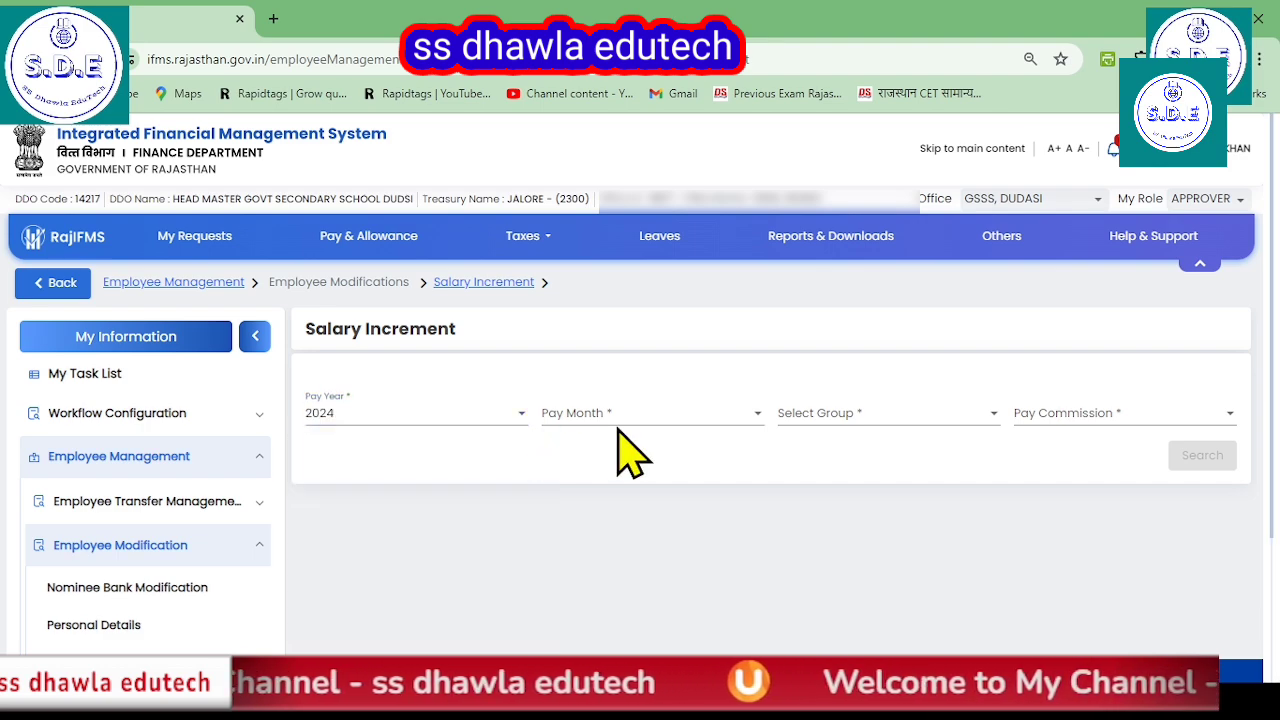
left_click(610, 432)
left_click(603, 455)
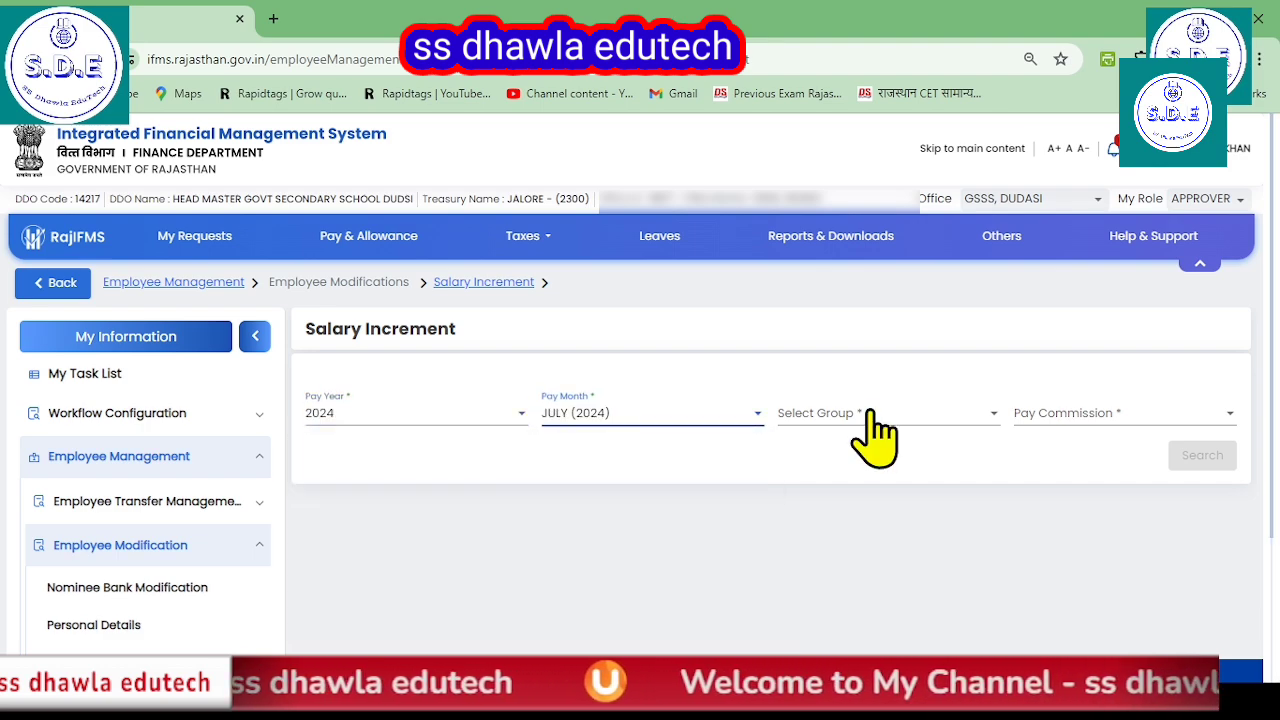
- Search the increment list for group Vp CI under the Seventh pay commission and check the employee's remarks
left_click(858, 415)
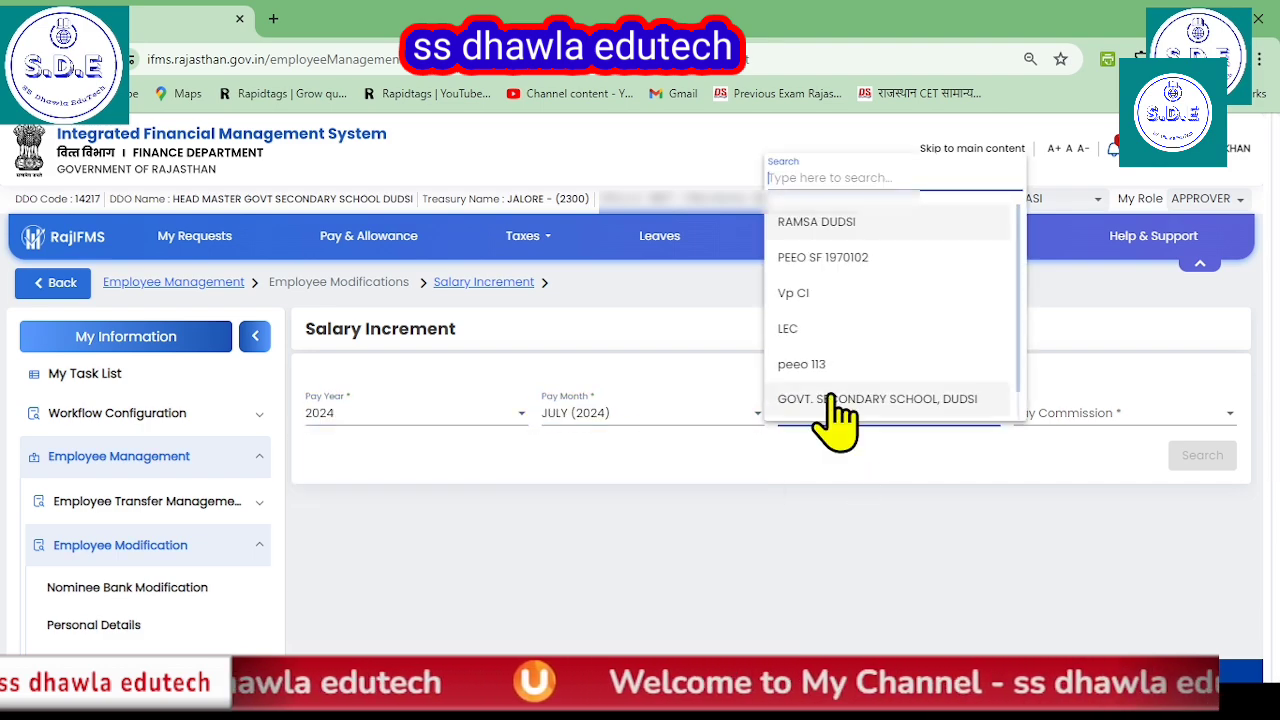
left_click(815, 293)
left_click(1028, 428)
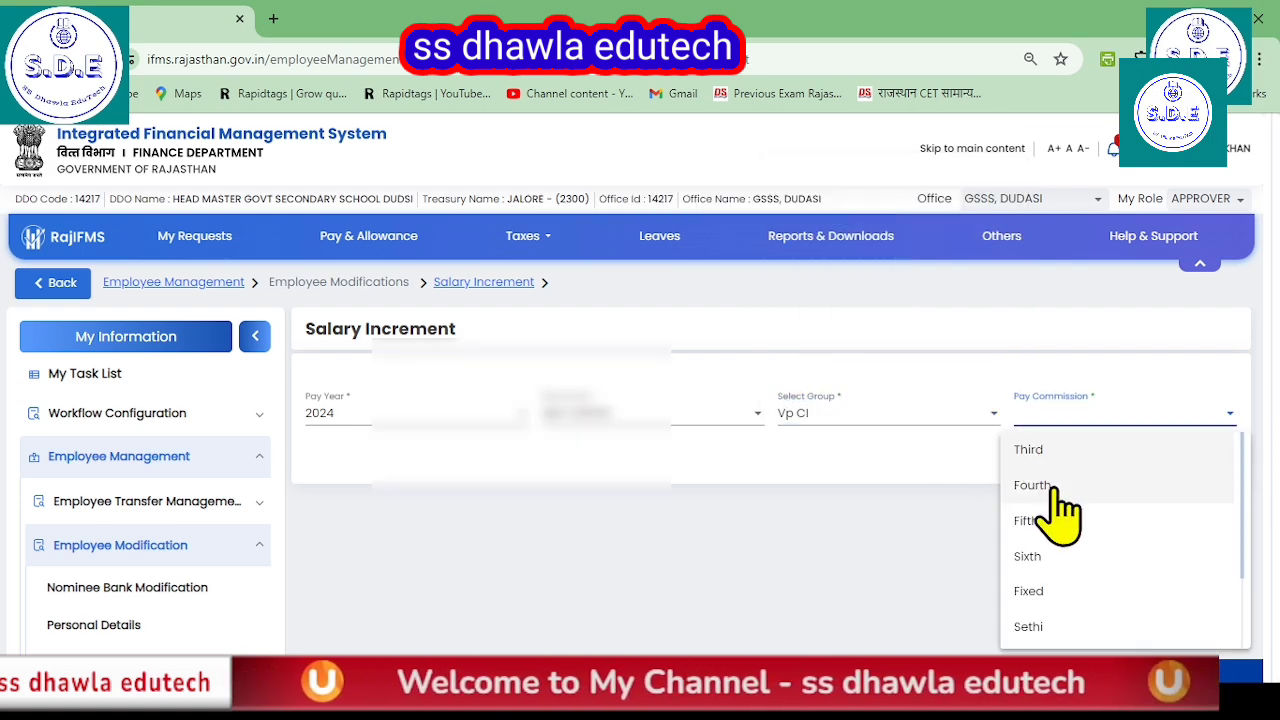
scroll(1034, 594, "down", 2)
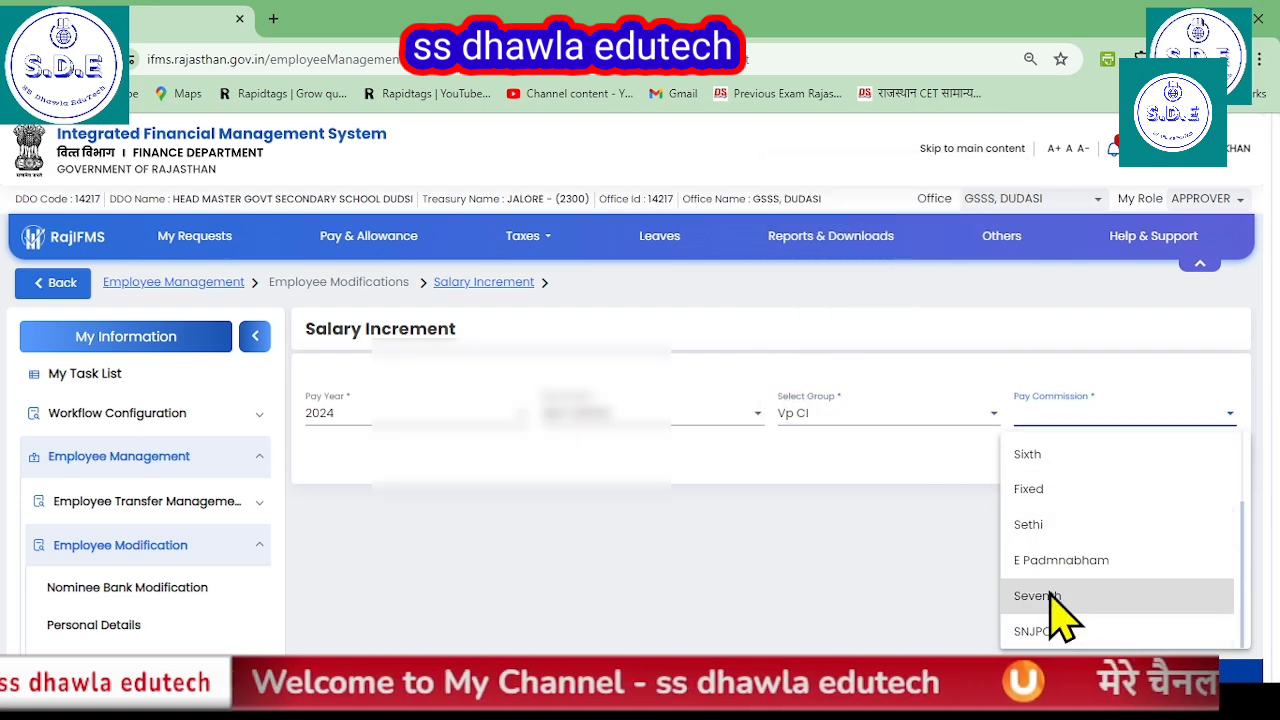
left_click(1040, 597)
left_click(1197, 462)
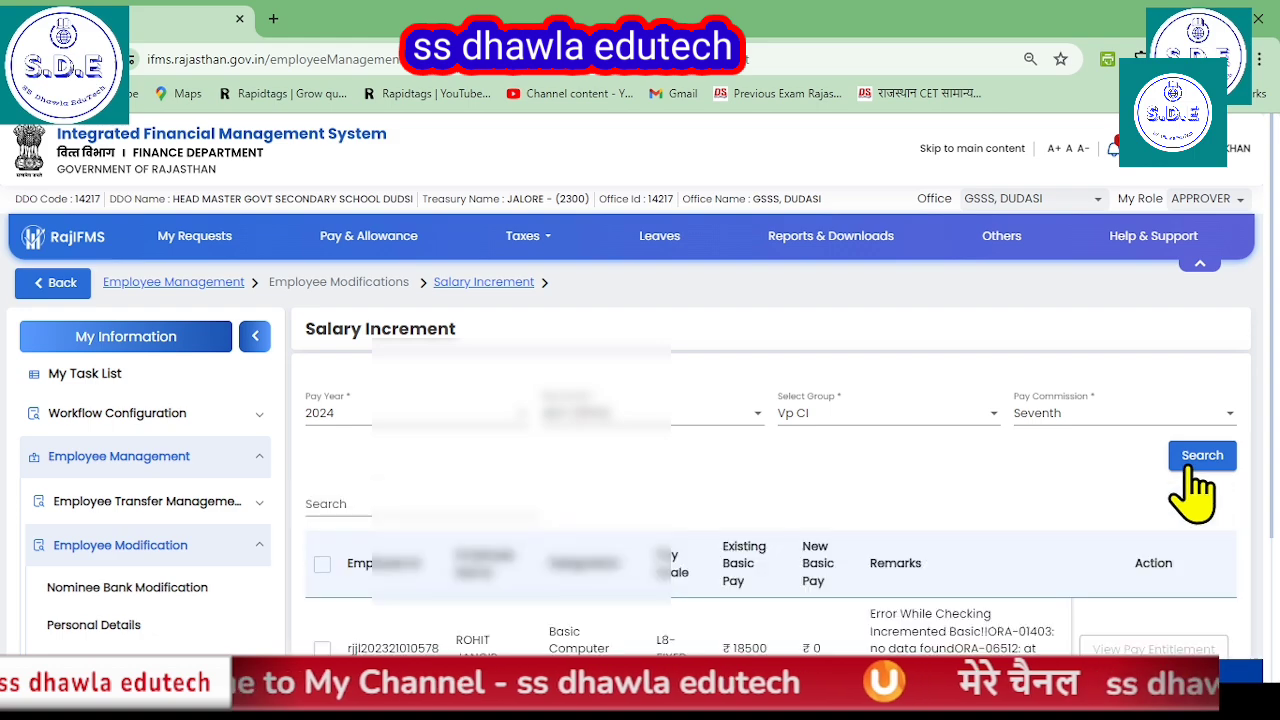
scroll(729, 534, "down", 2)
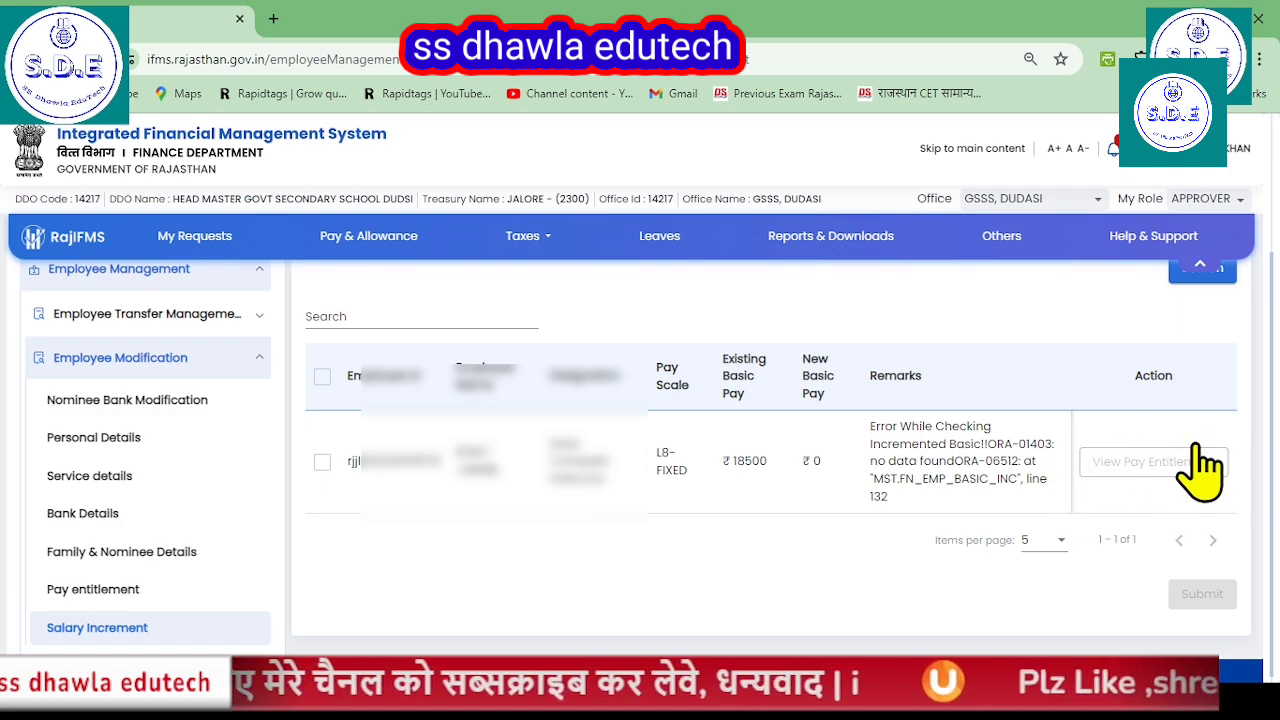
- Switch the group to PEEO 1970202, search again and check the increment list
scroll(1000, 530, "up", 2)
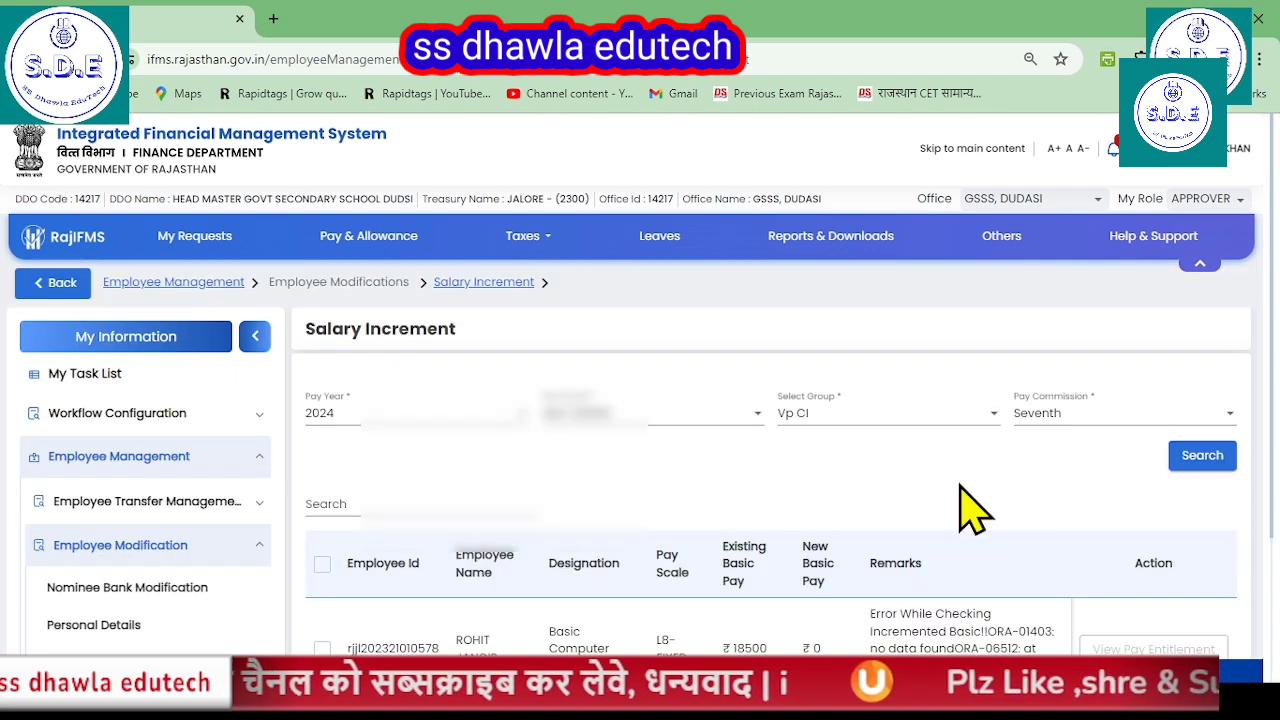
left_click(822, 440)
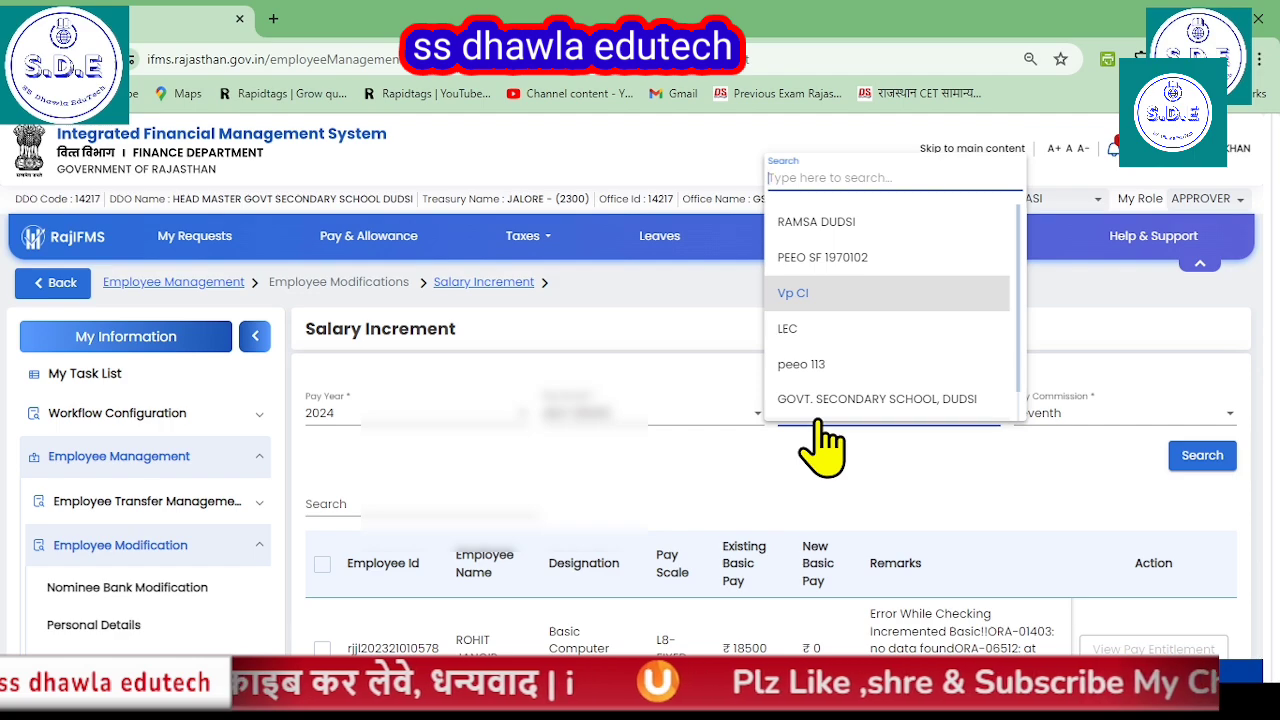
scroll(866, 306, "down", 2)
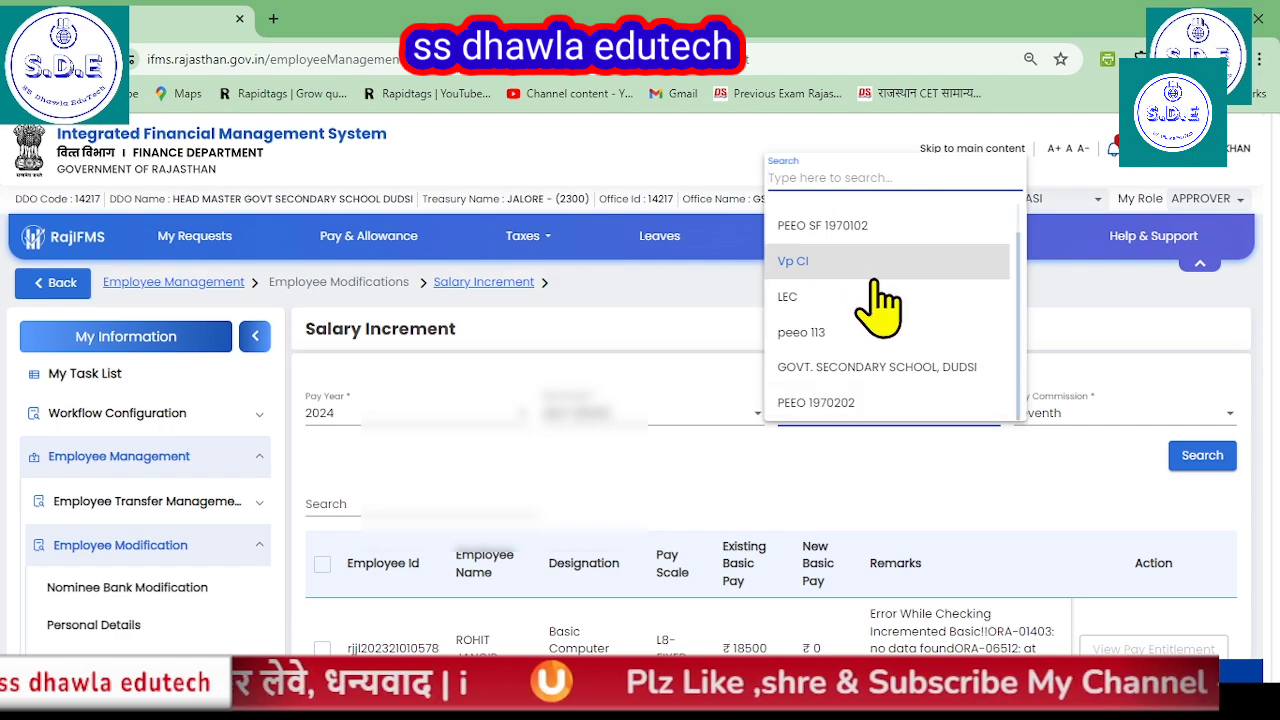
left_click(838, 402)
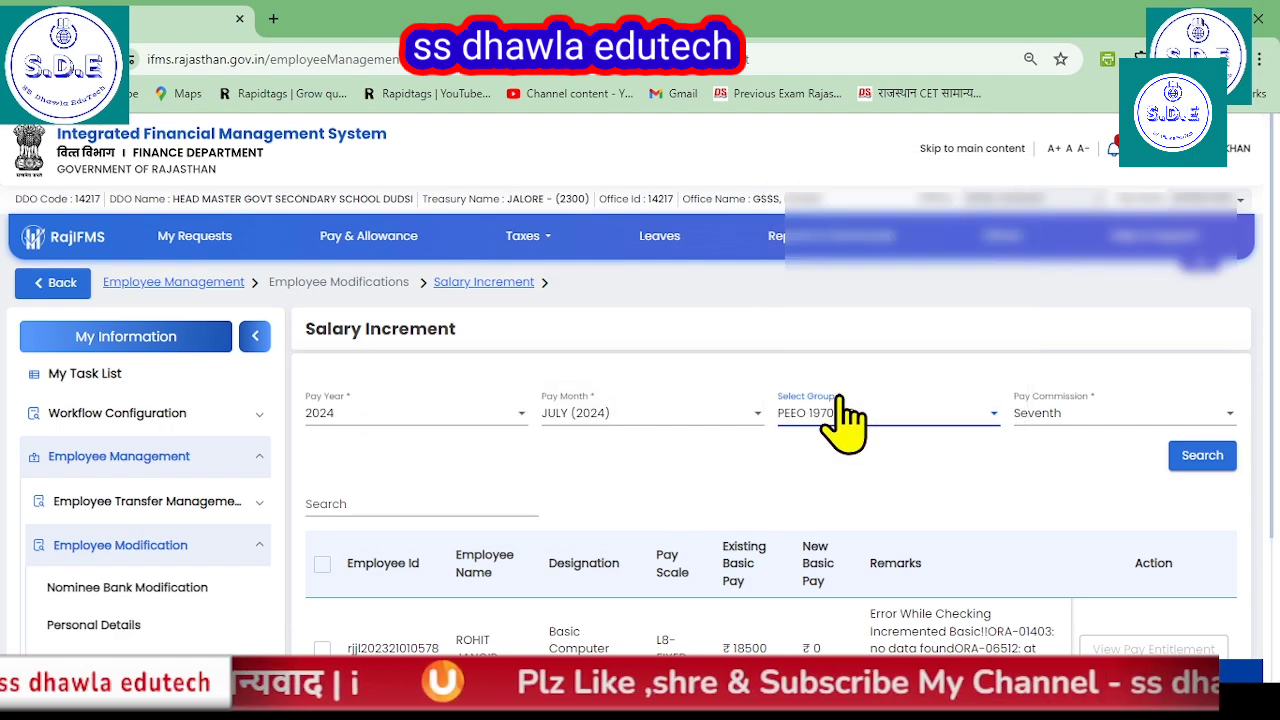
left_click(1221, 466)
scroll(1190, 488, "down", 2)
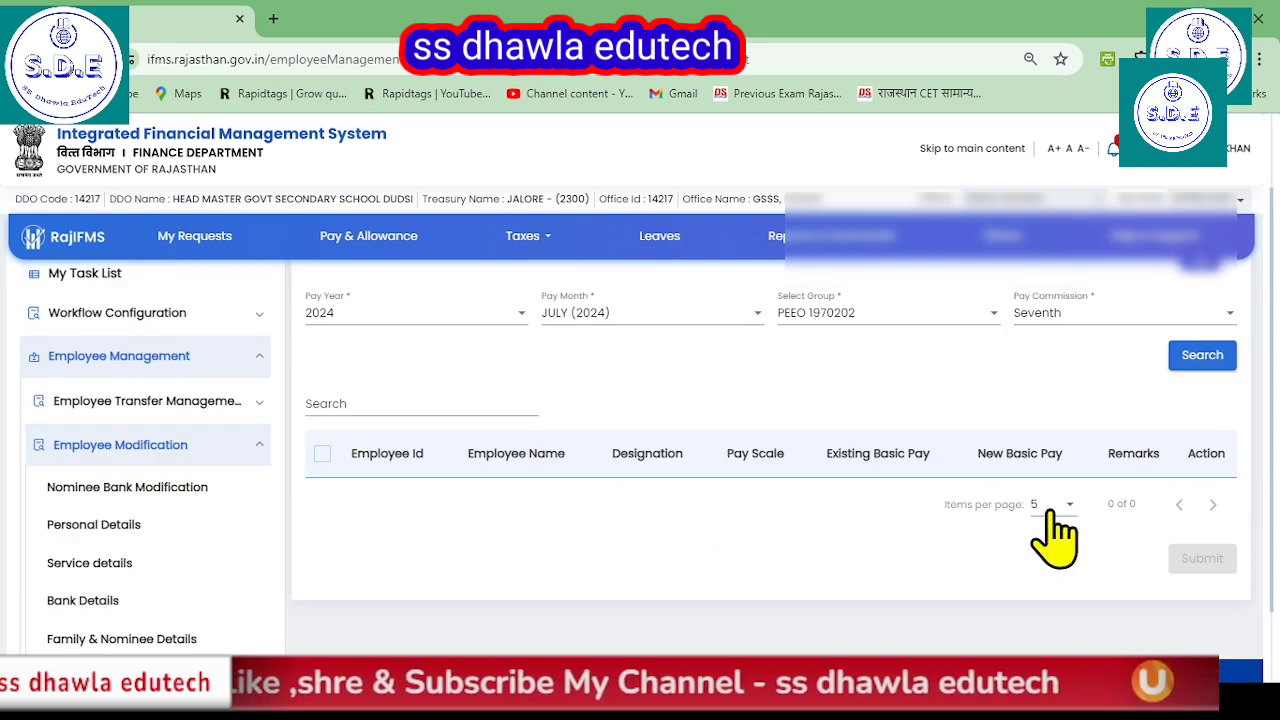
scroll(1055, 540, "up", 2)
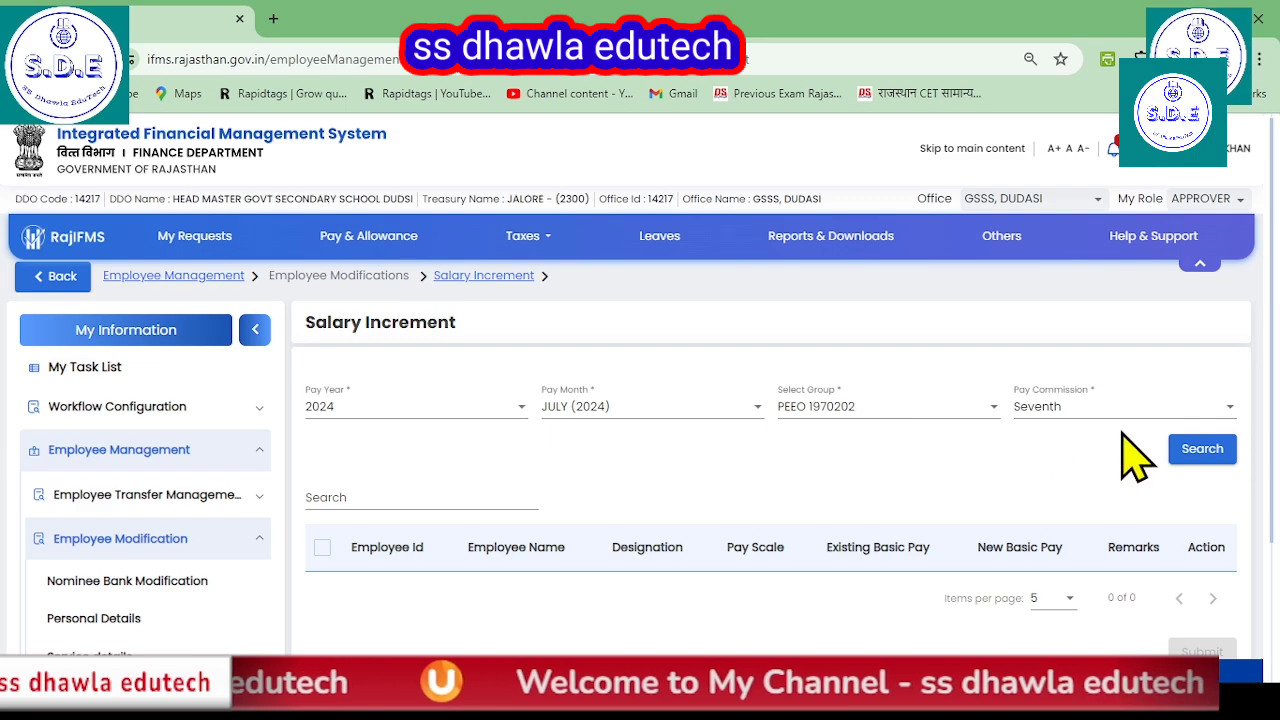
scroll(586, 523, "down", 2)
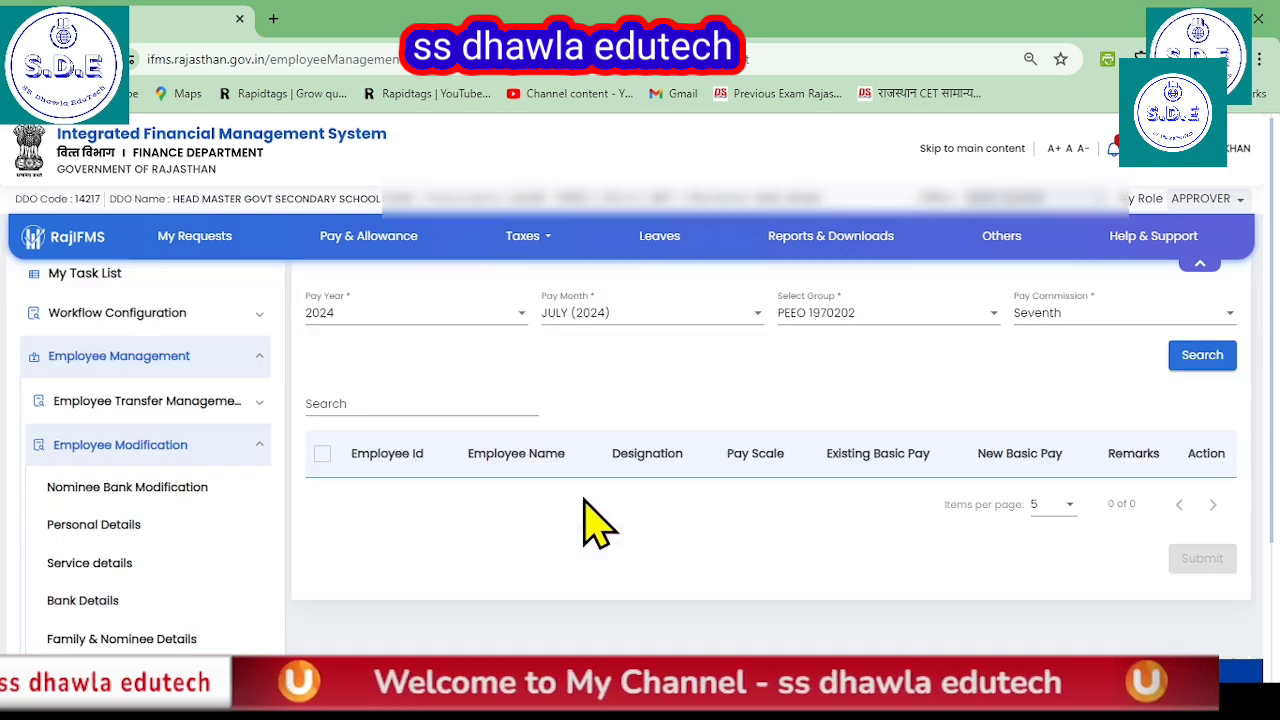
scroll(797, 505, "up", 1)
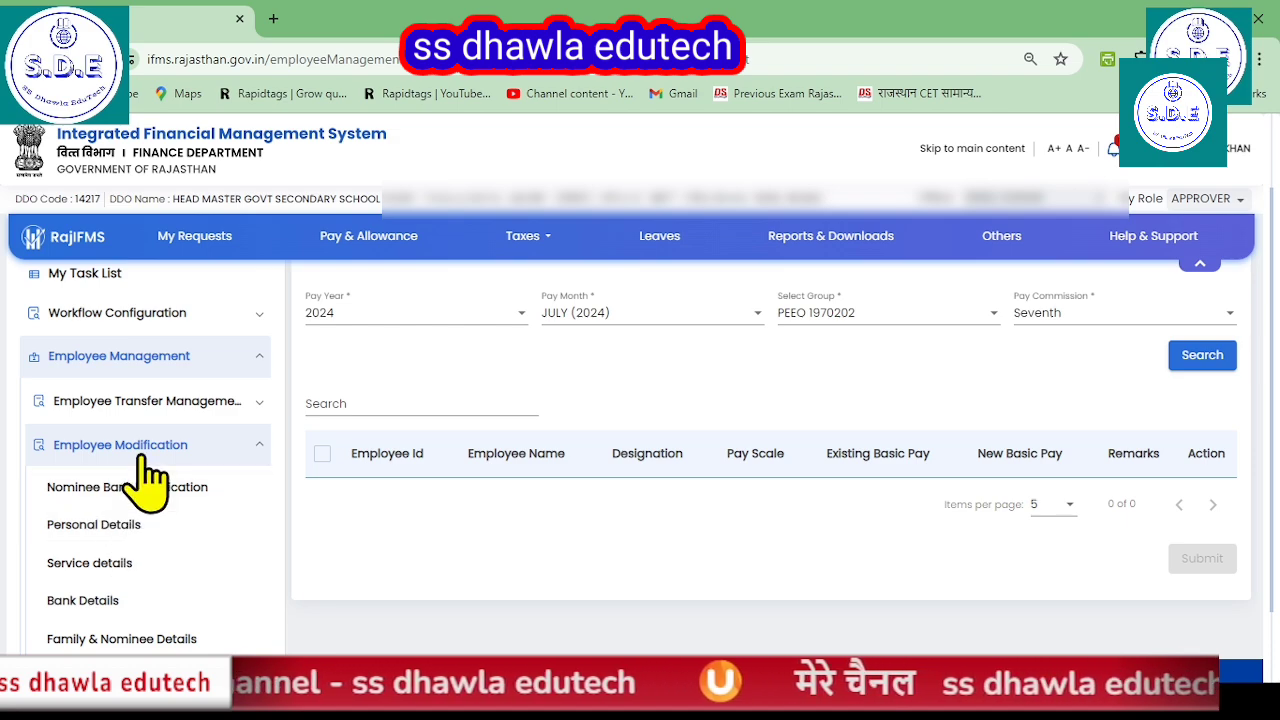
scroll(145, 478, "down", 2)
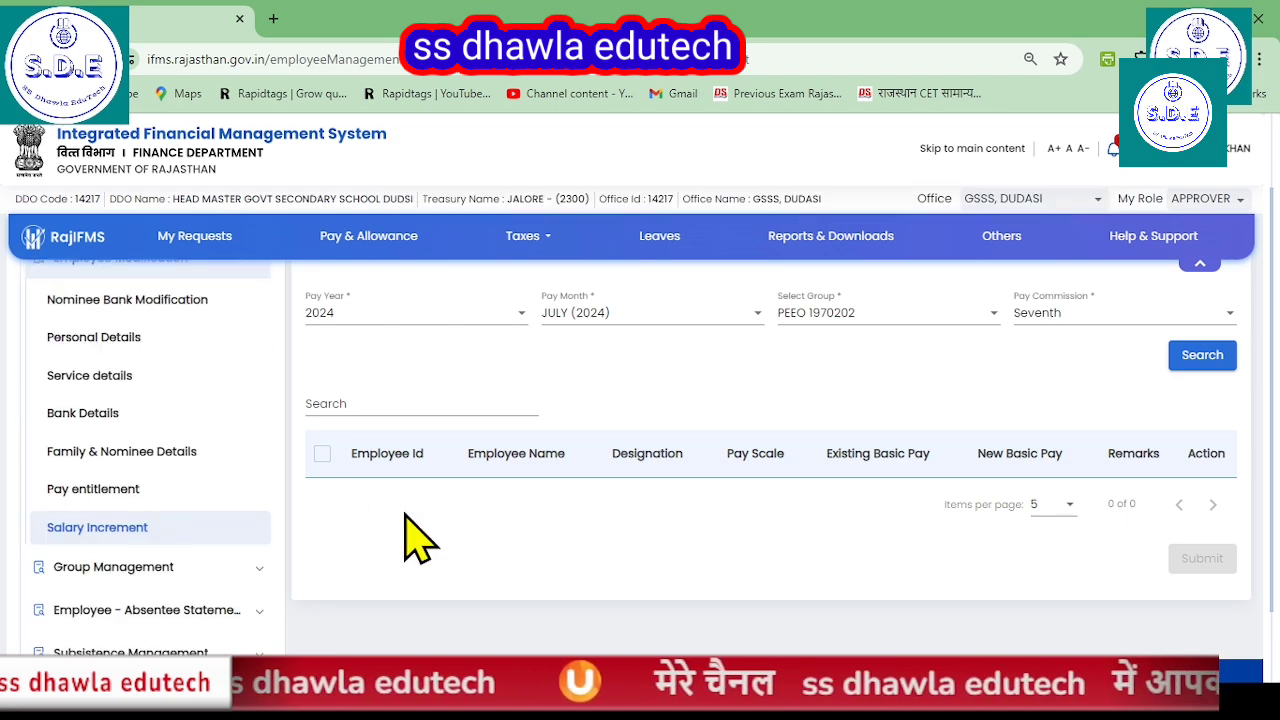
scroll(229, 551, "down", 2)
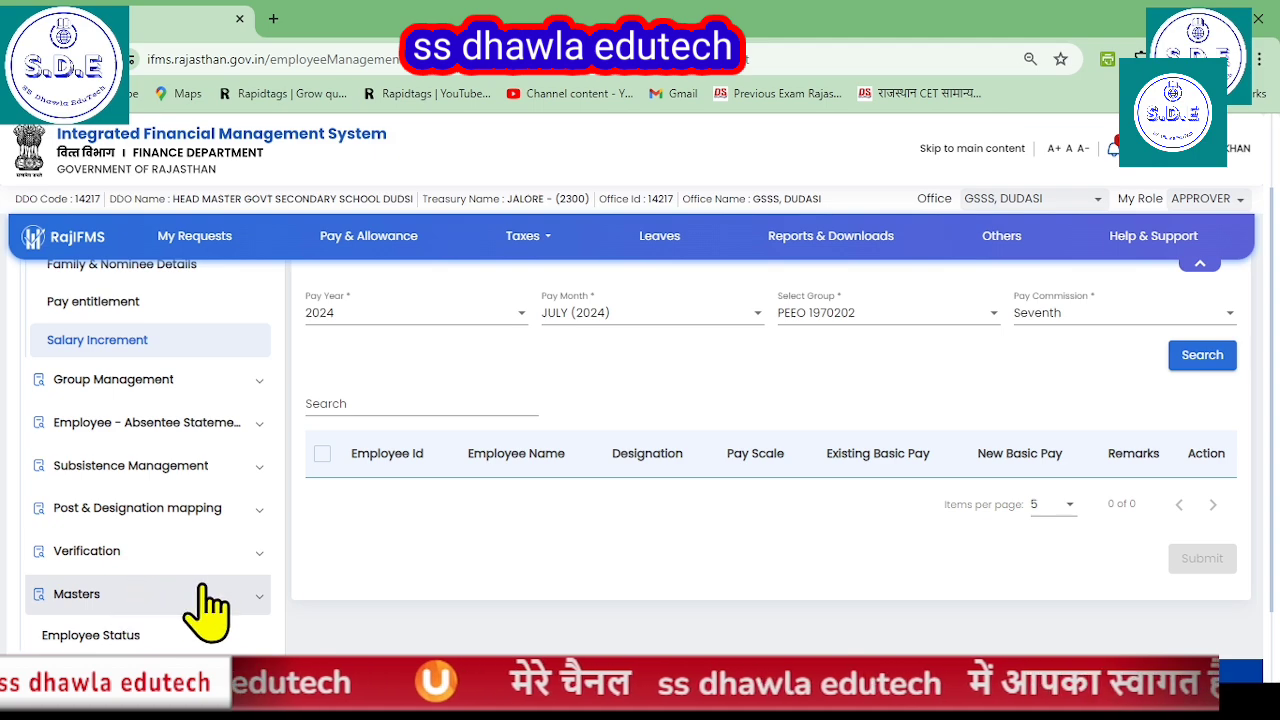
scroll(205, 600, "down", 1)
scroll(200, 562, "up", 1)
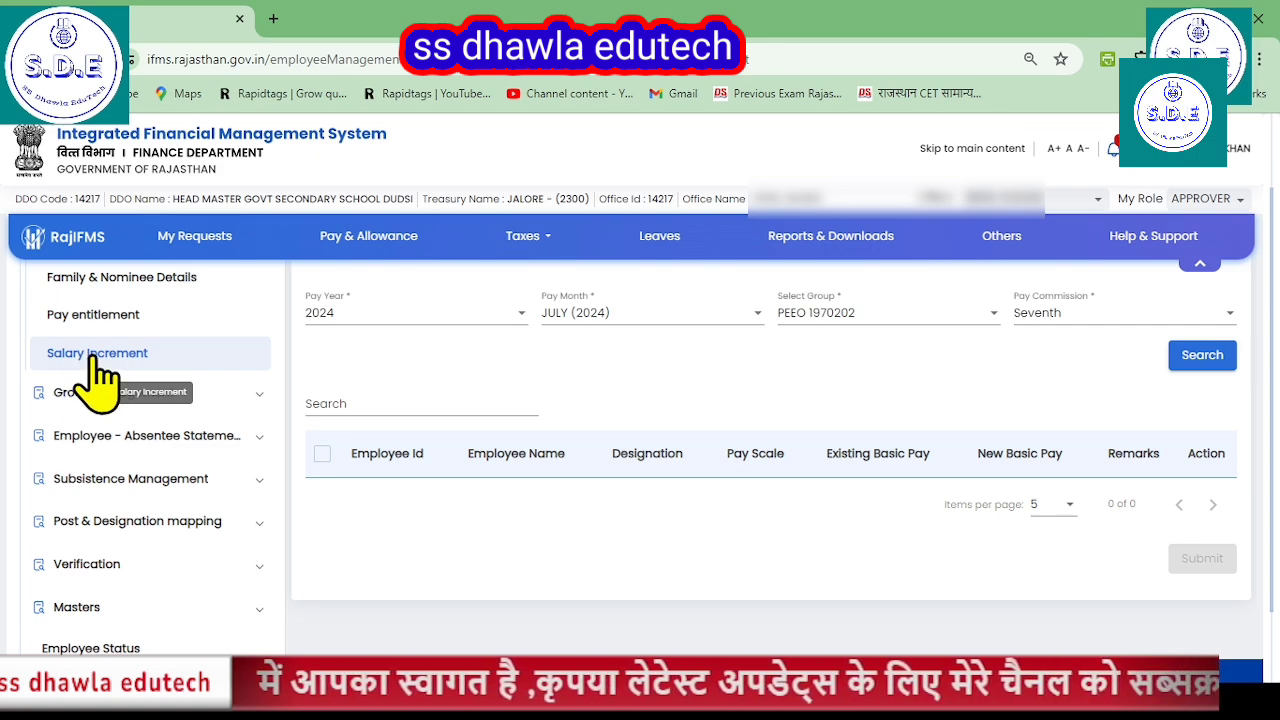
scroll(120, 600, "down", 2)
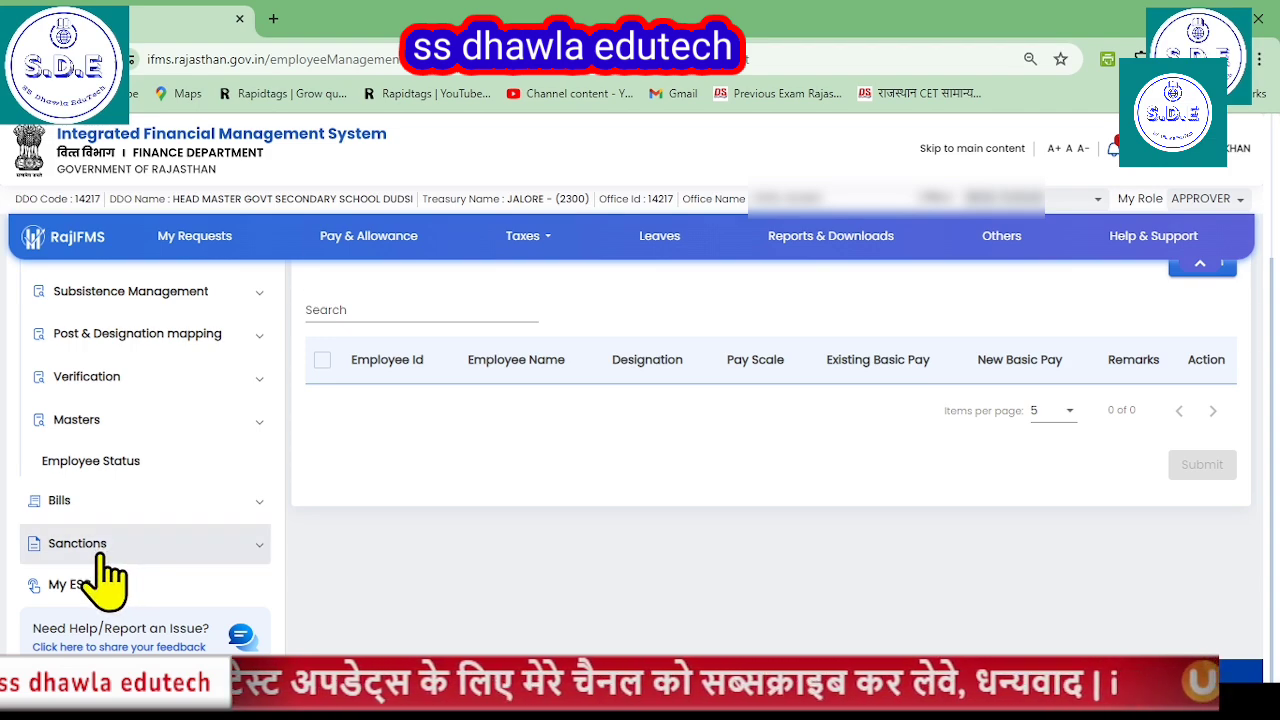
scroll(105, 575, "up", 1)
scroll(663, 510, "up", 1)
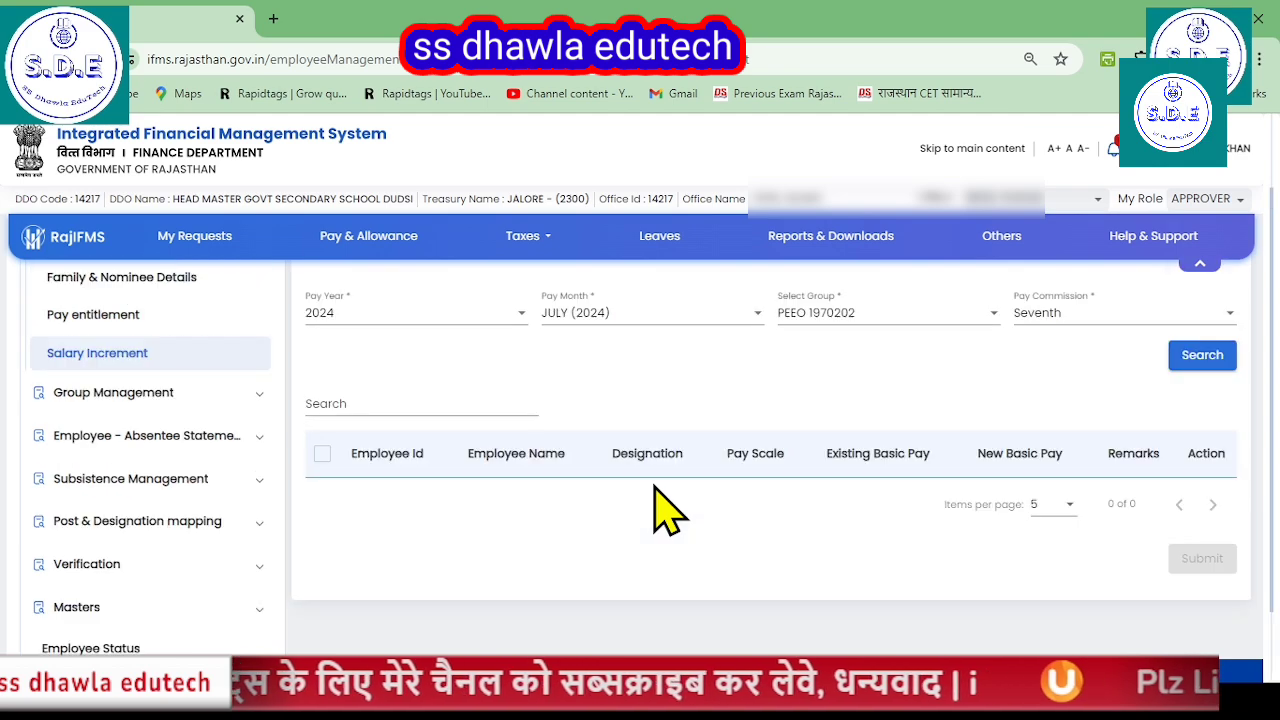